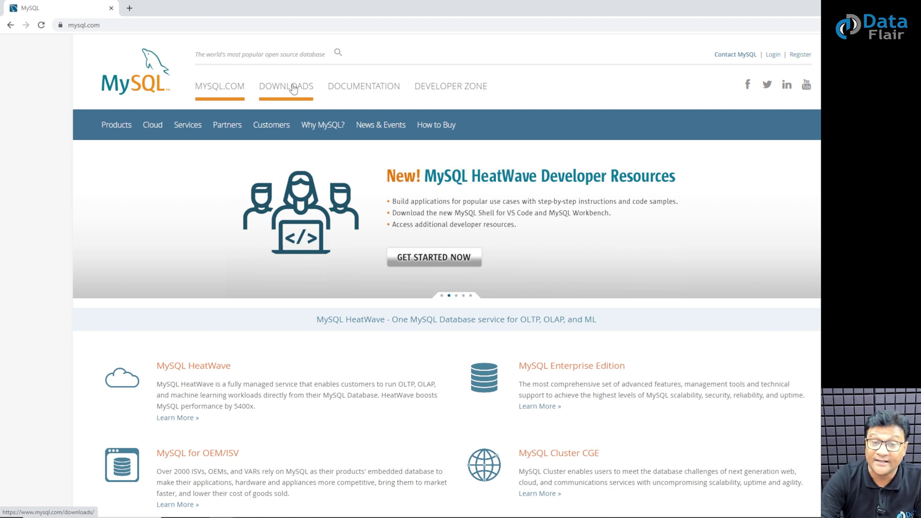
Navigate from Downloads through MySQL Community (GPL) Downloads to the MySQL Installer for Windows page.
left_click(293, 89)
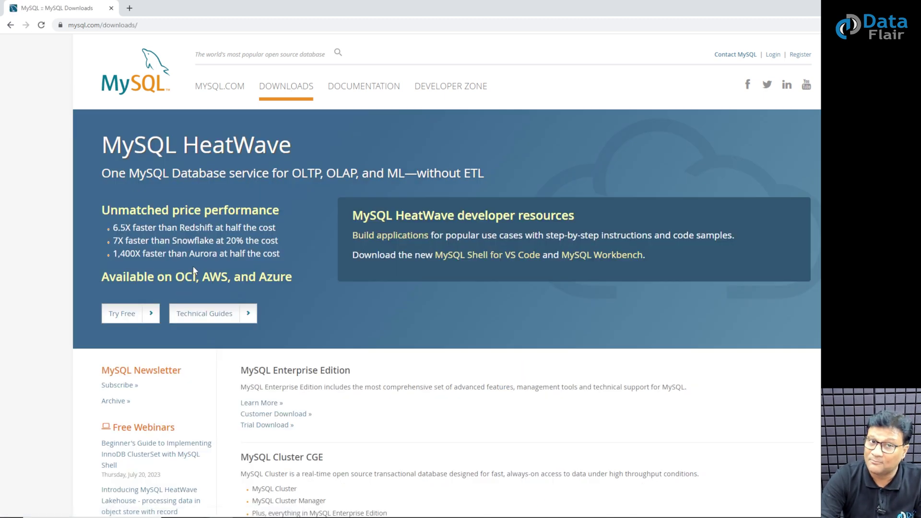
scroll(194, 271, "down", 6)
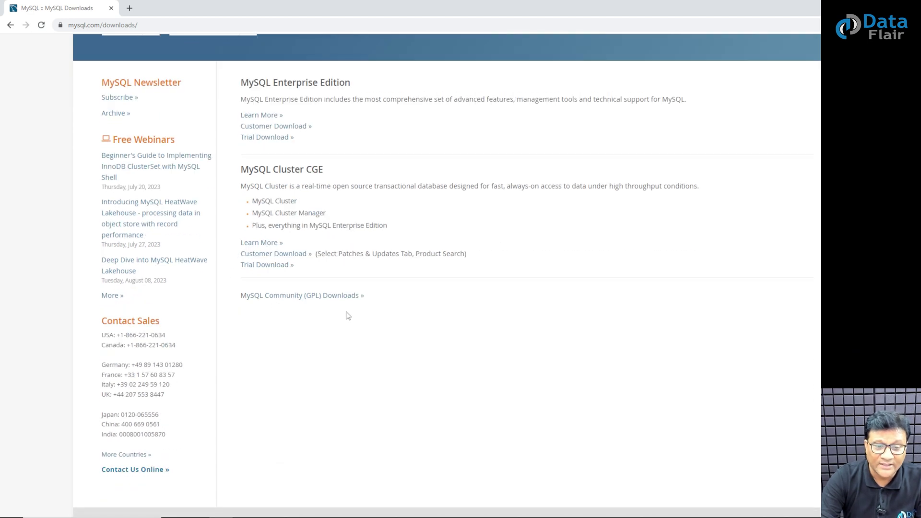
left_click(326, 297)
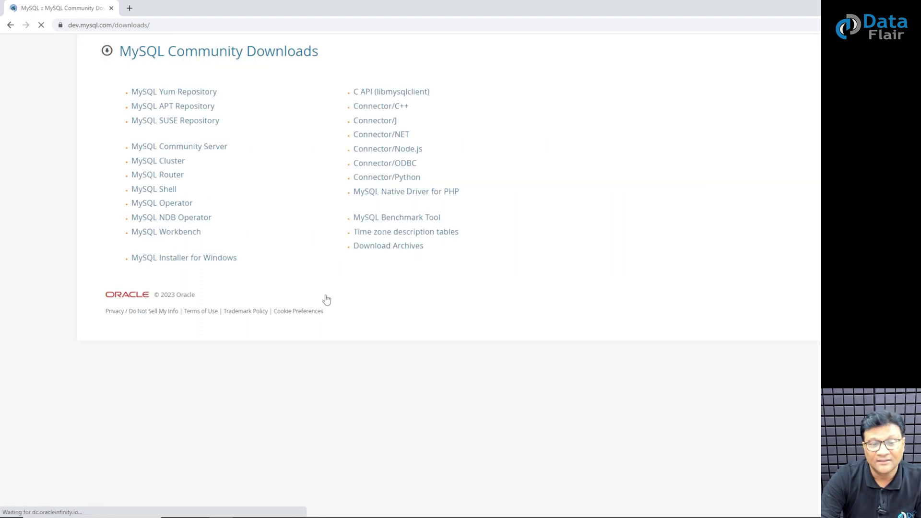
left_click(203, 263)
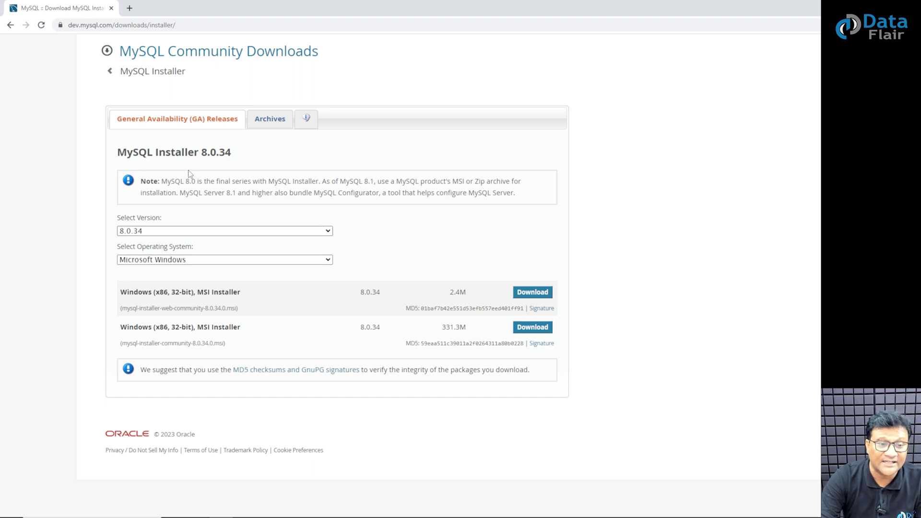
Keep version 8.0.34 on Microsoft Windows and choose Download for the 331.3M MSI installer.
left_click(139, 232)
left_click(140, 233)
left_click(144, 261)
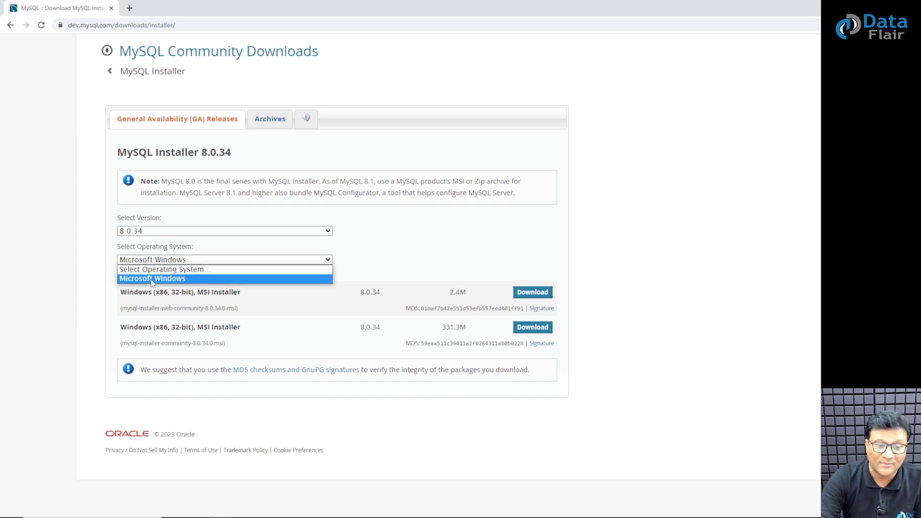
left_click(151, 279)
left_click(163, 262)
left_click(166, 279)
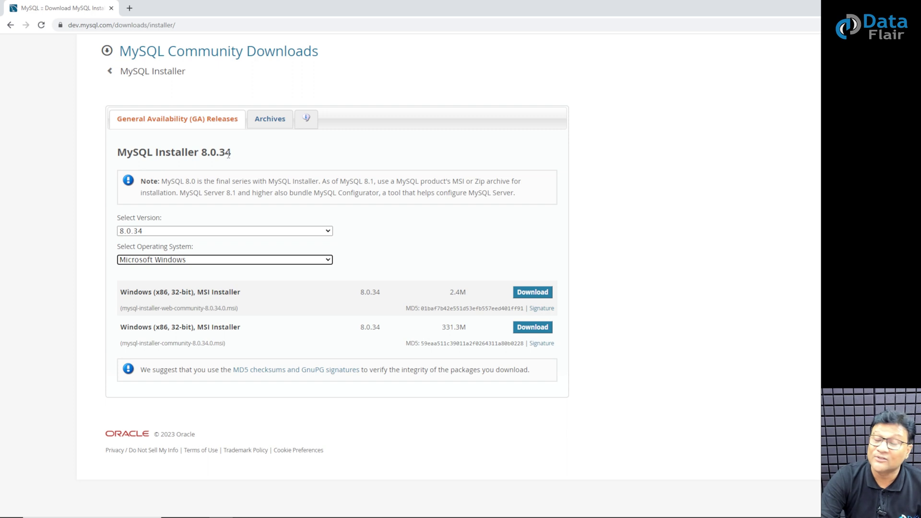
left_click(532, 328)
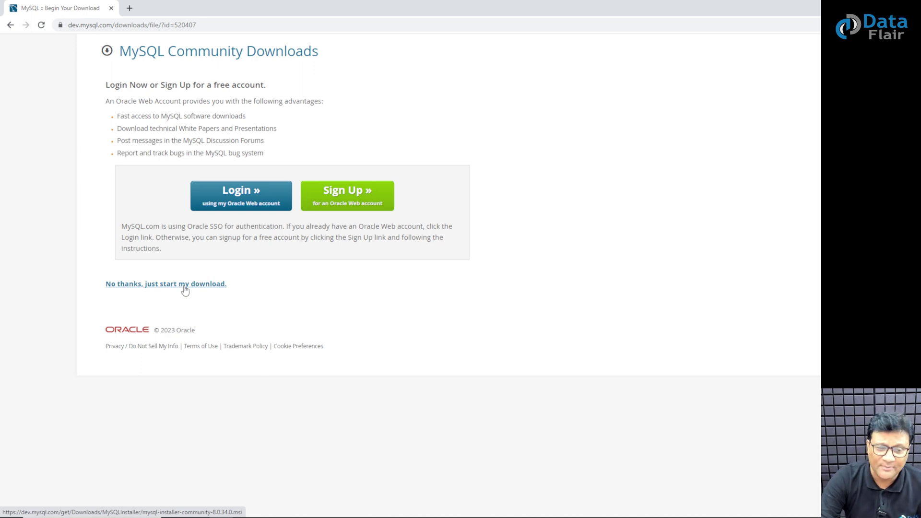
Start the download without logging in, then show mysql-installer-community-8.0.34.0.msi in its folder.
left_click(185, 288)
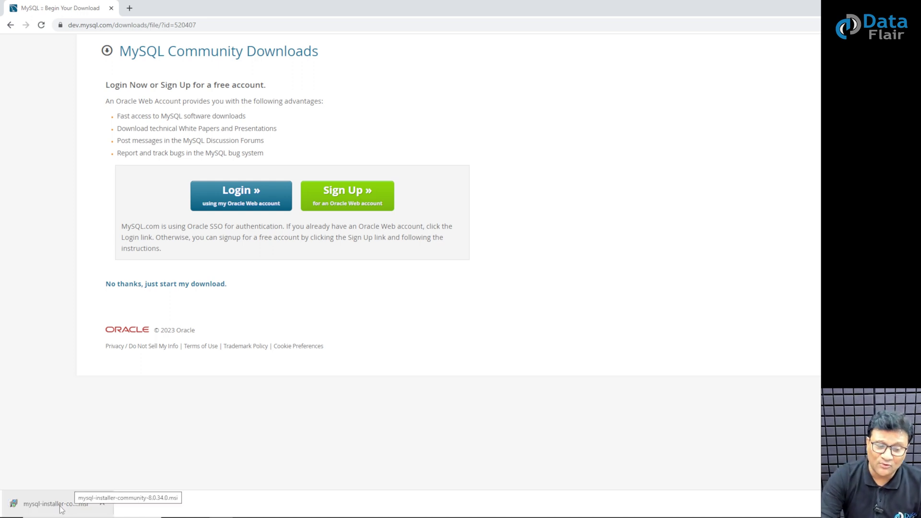
right_click(62, 509)
left_click(105, 482)
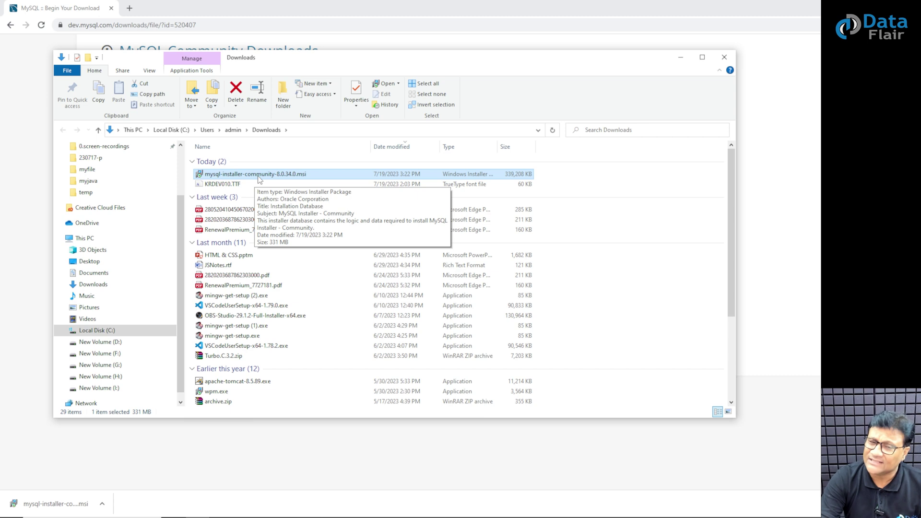
Cut the 8.0.34.0 installer into F:\mysql and launch it from there.
right_click(258, 176)
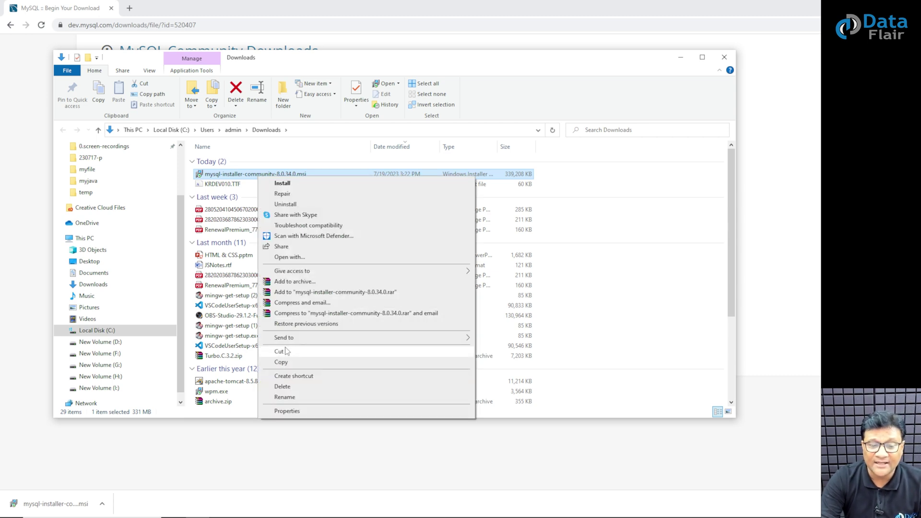
left_click(284, 353)
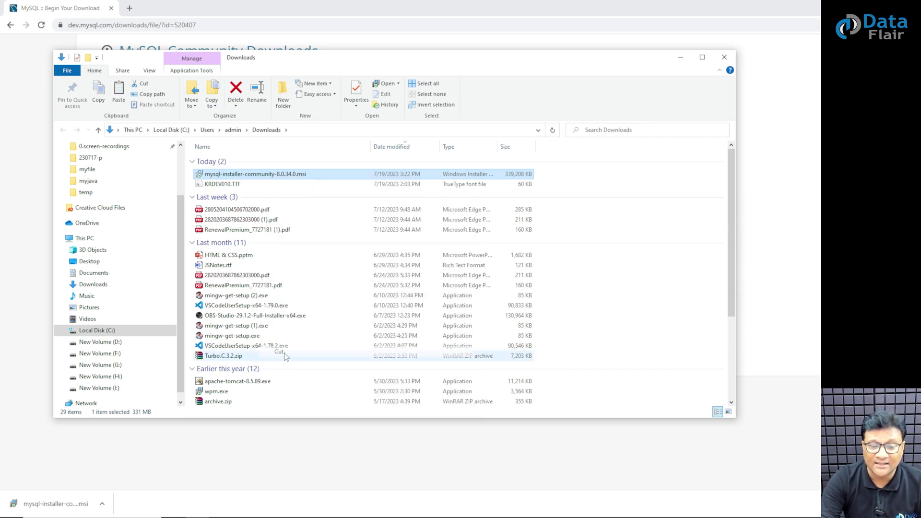
left_click(117, 354)
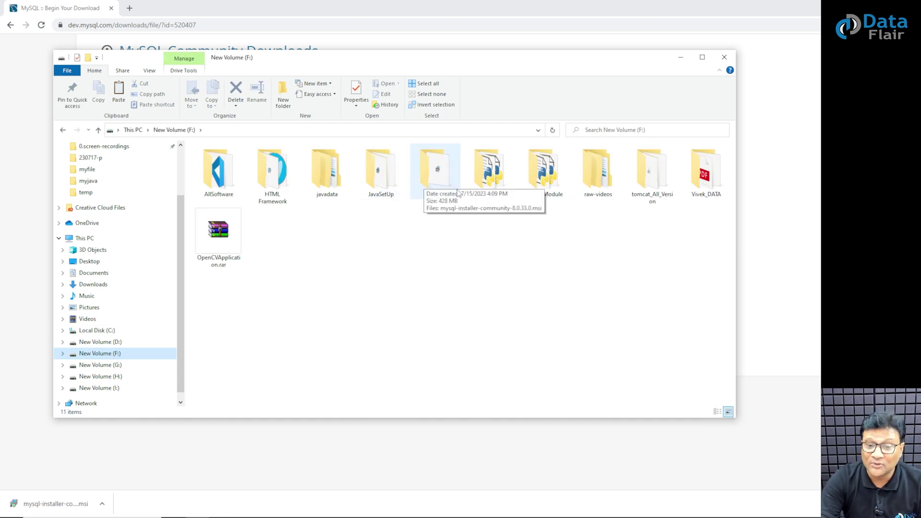
double_click(436, 183)
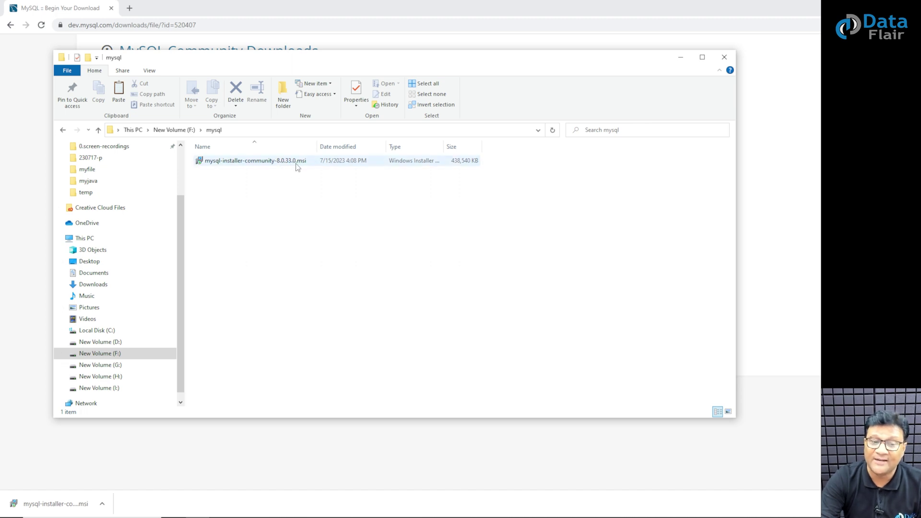
right_click(313, 234)
left_click(344, 300)
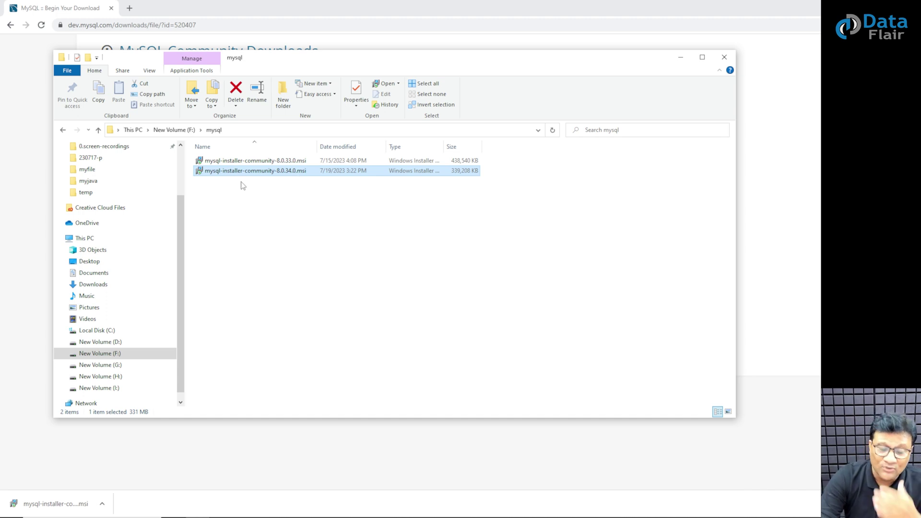
double_click(252, 174)
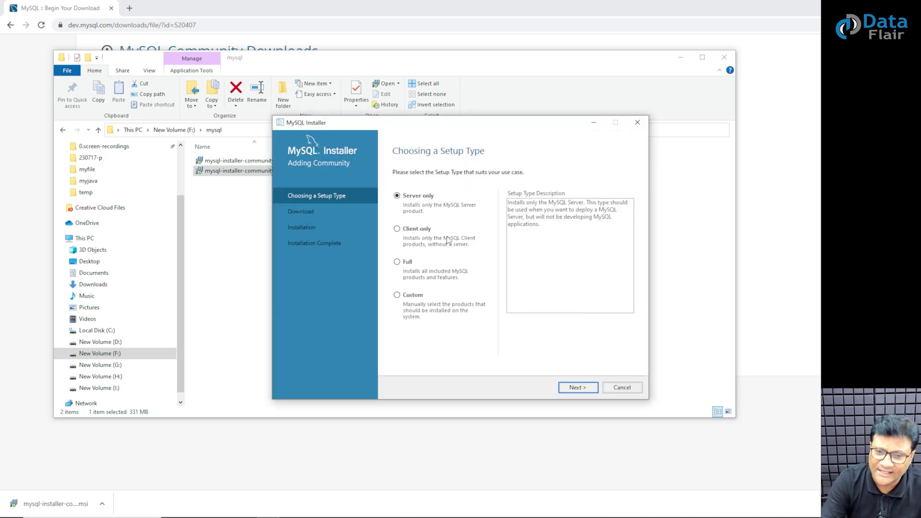
Compare the Server only, Client only and Custom setup types, then select Custom.
left_click_drag(453, 126, 459, 86)
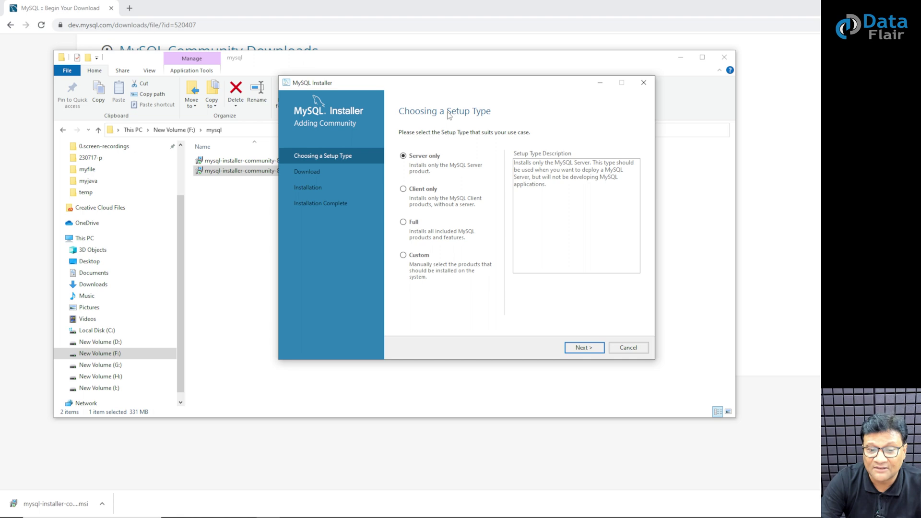
left_click(422, 191)
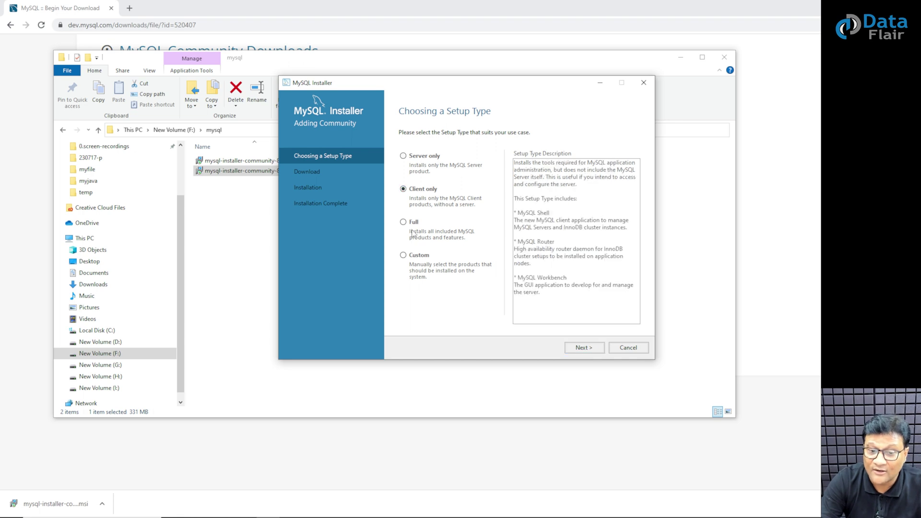
left_click(412, 255)
left_click(413, 158)
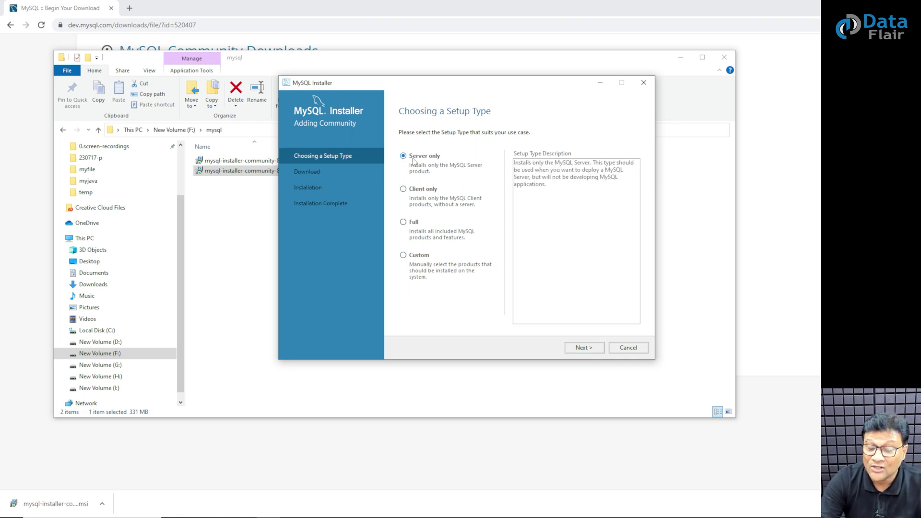
left_click(414, 193)
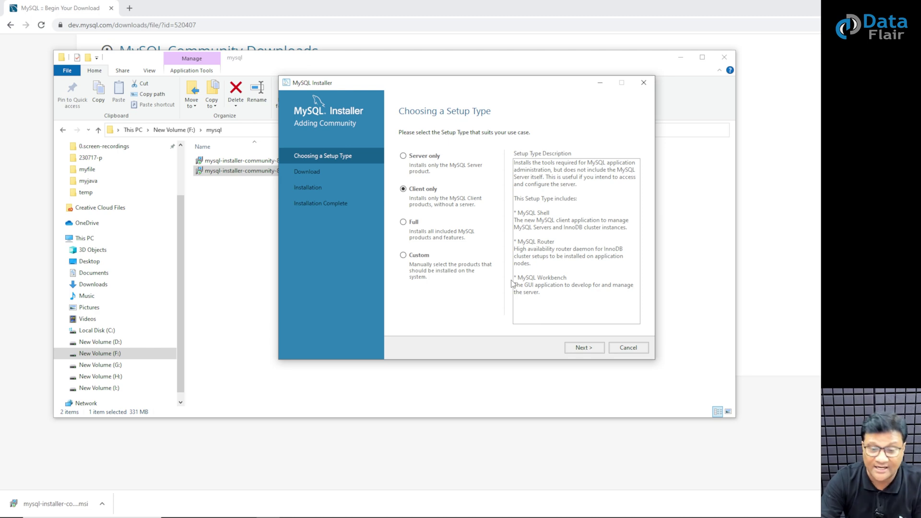
left_click(415, 258)
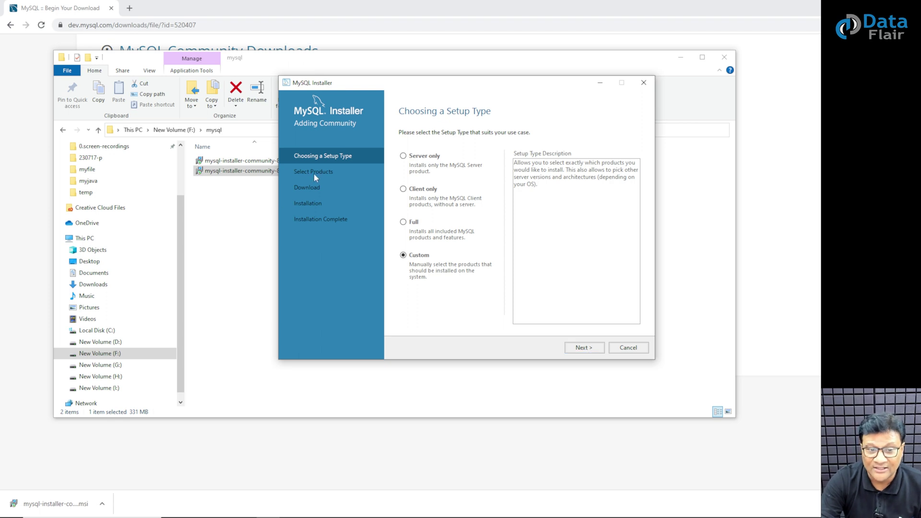
Add MySQL Server 8.0.34 - X64 to the products to install.
left_click(584, 348)
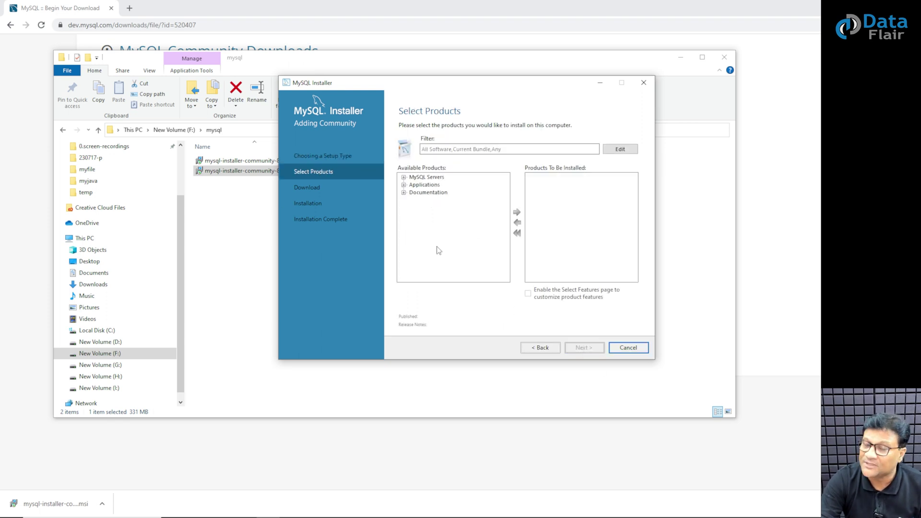
left_click(404, 177)
left_click(414, 185)
left_click(422, 193)
left_click(405, 177)
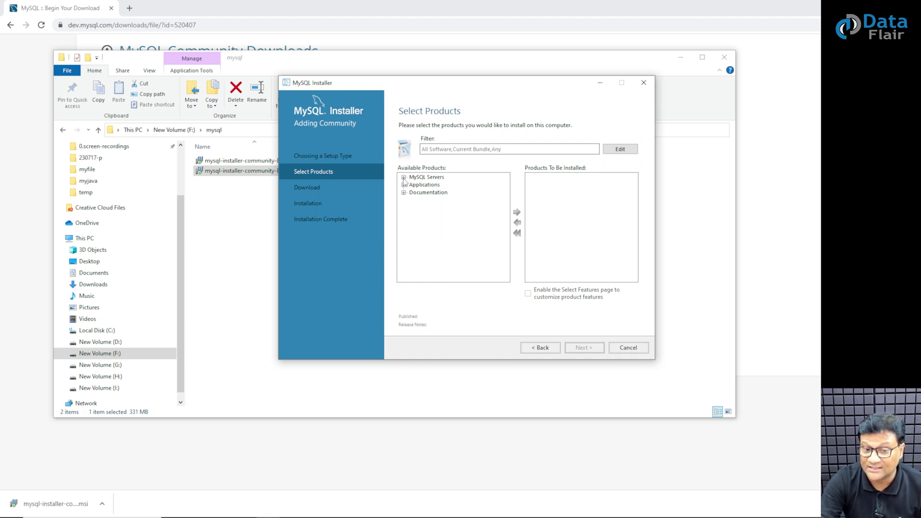
left_click(404, 177)
left_click(414, 185)
left_click(413, 185)
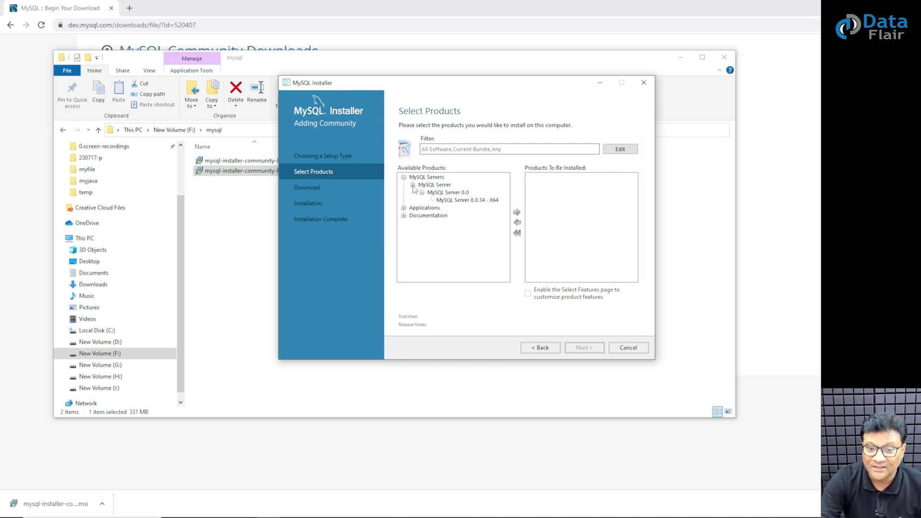
left_click(422, 193)
left_click(422, 193)
left_click(468, 200)
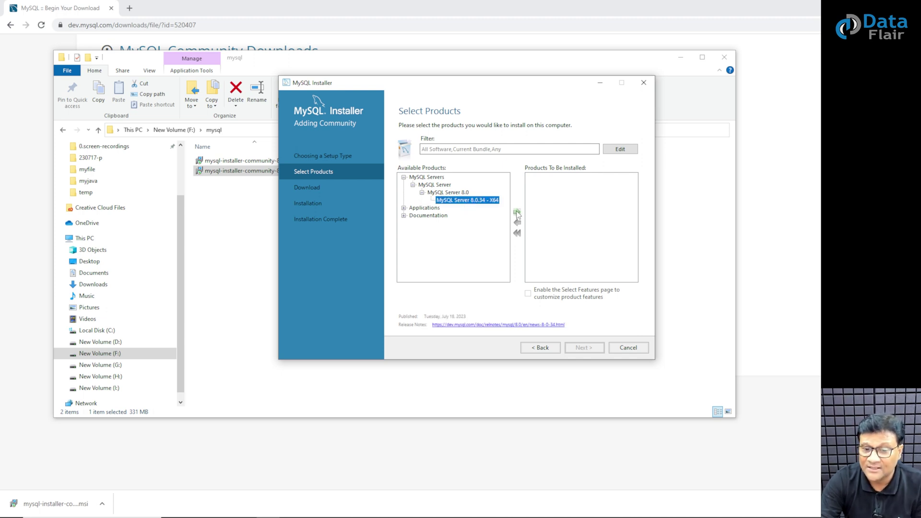
left_click(517, 213)
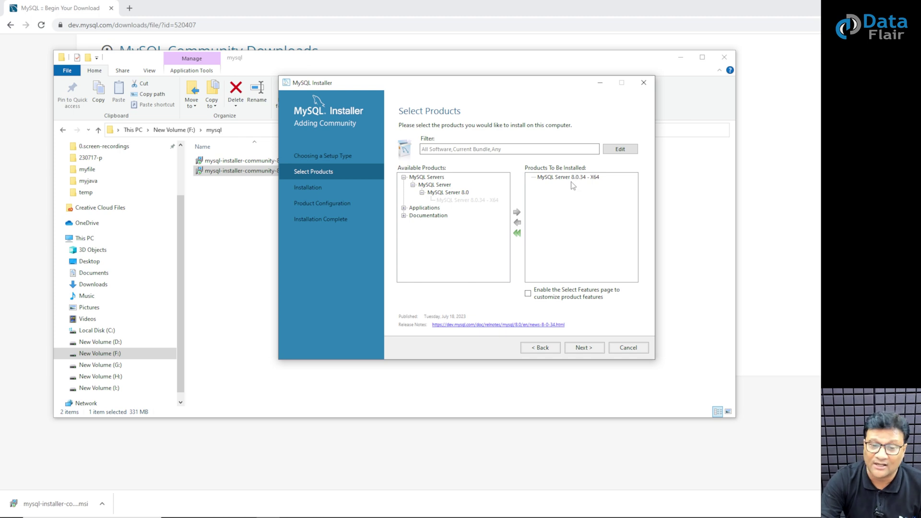
Add MySQL Workbench 8.0.34 - X64 from Applications to the install list.
left_click(404, 178)
left_click(404, 185)
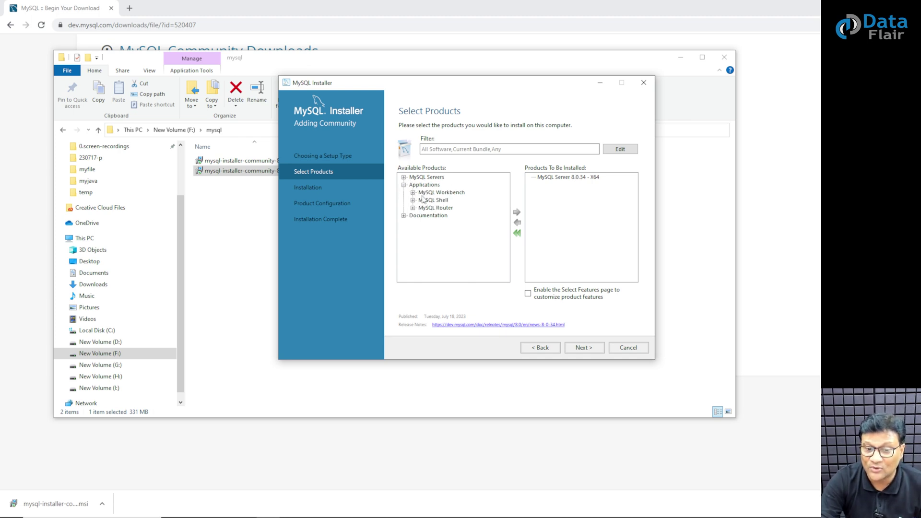
left_click(412, 192)
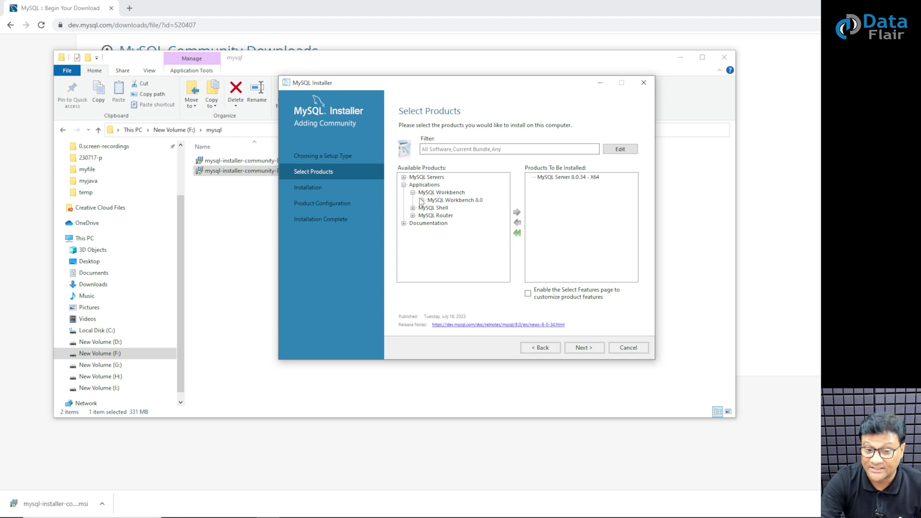
left_click(422, 200)
left_click(448, 208)
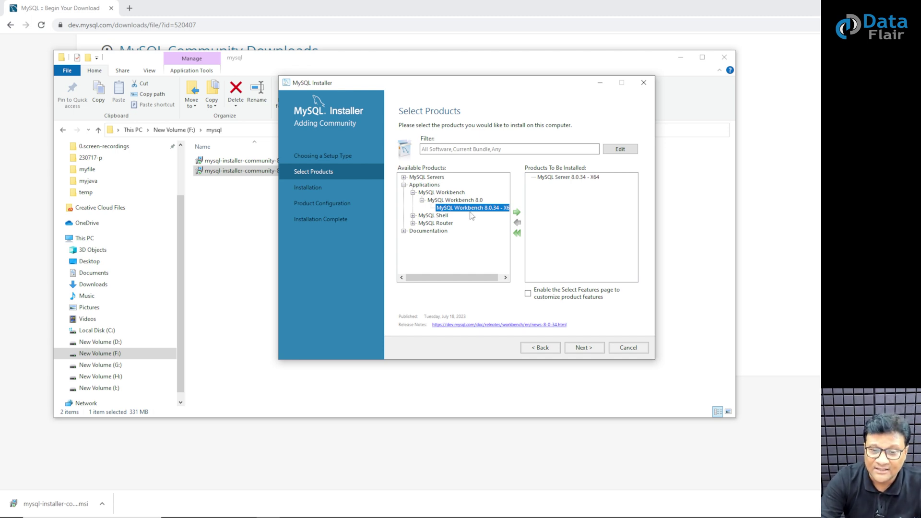
left_click(517, 213)
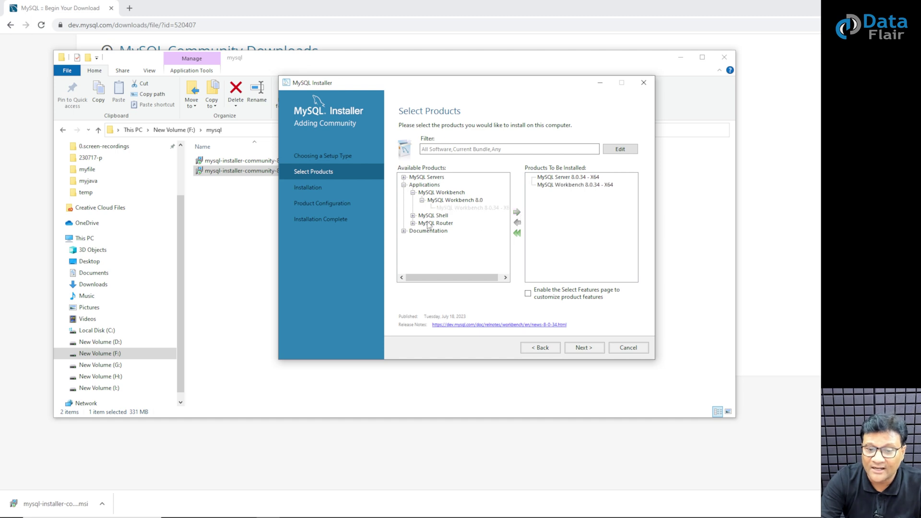
Add MySQL Shell 8.0.34 - X64 to the install list.
left_click(413, 216)
left_click(422, 224)
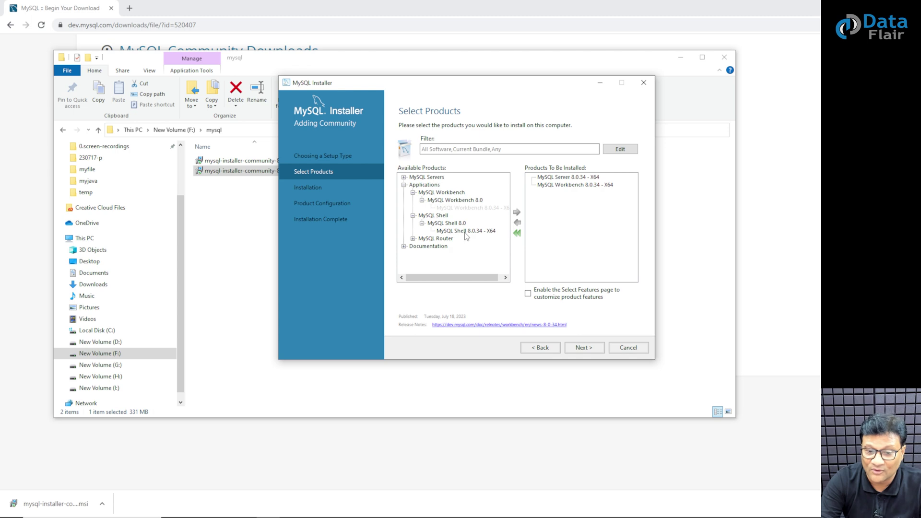
left_click(464, 231)
left_click(519, 213)
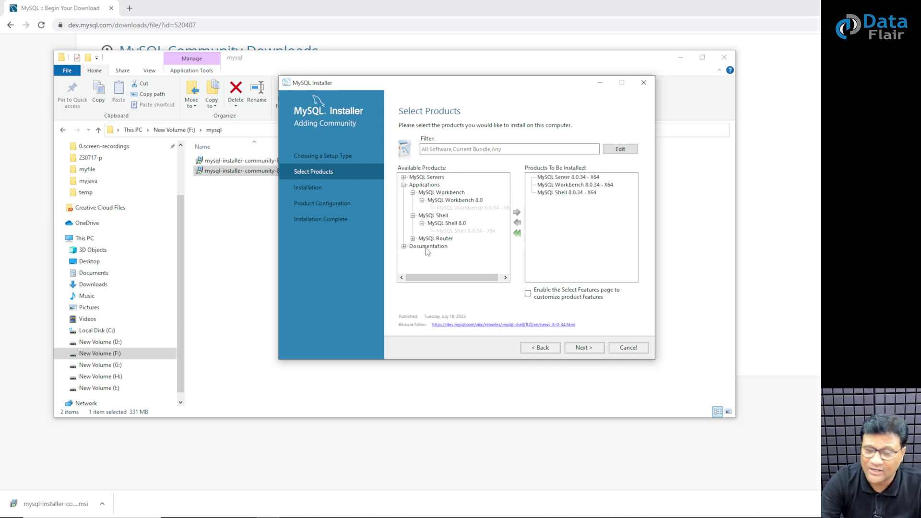
Accept the existing data path on Path Conflicts, keeping the default directories.
left_click(579, 348)
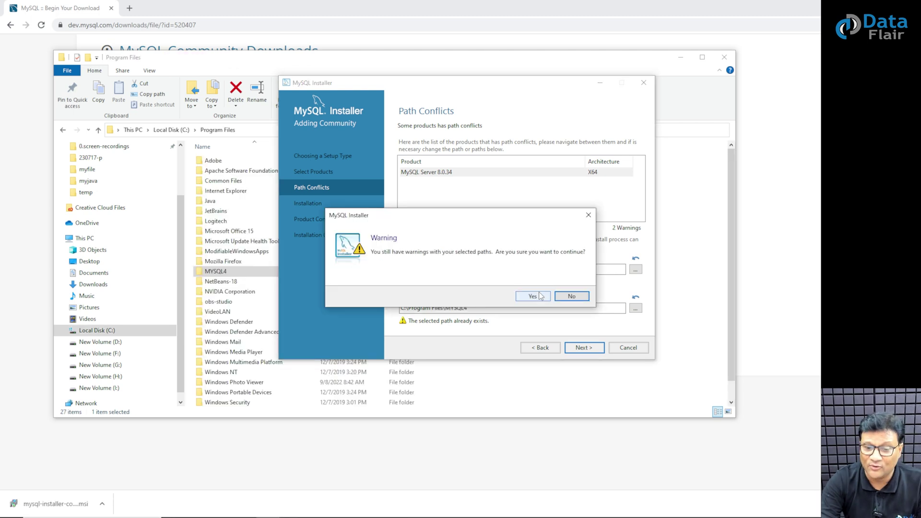
left_click(533, 297)
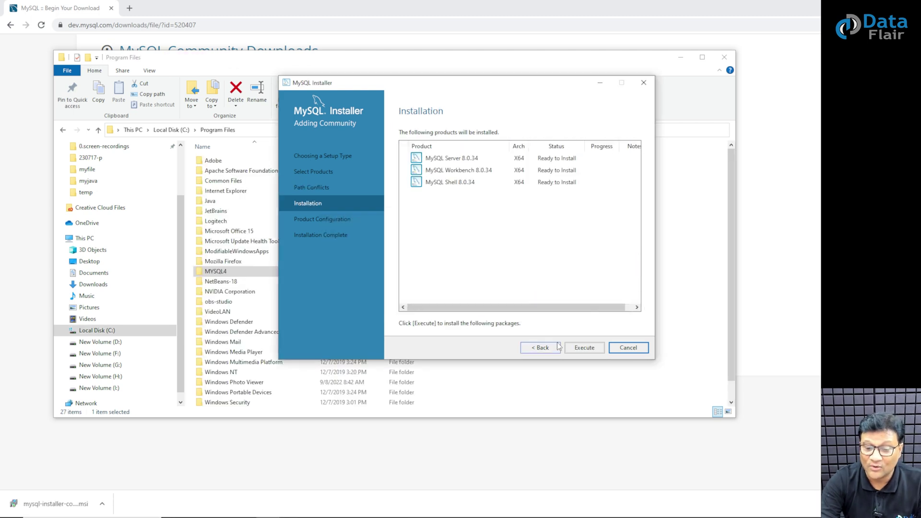
Install Server, Workbench and Shell 8.0.34, then proceed to Product Configuration.
left_click(581, 348)
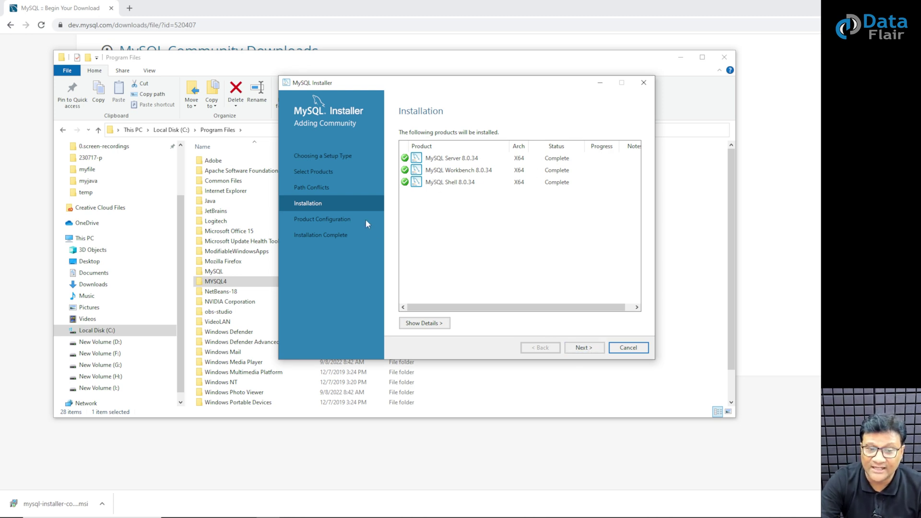
left_click(582, 346)
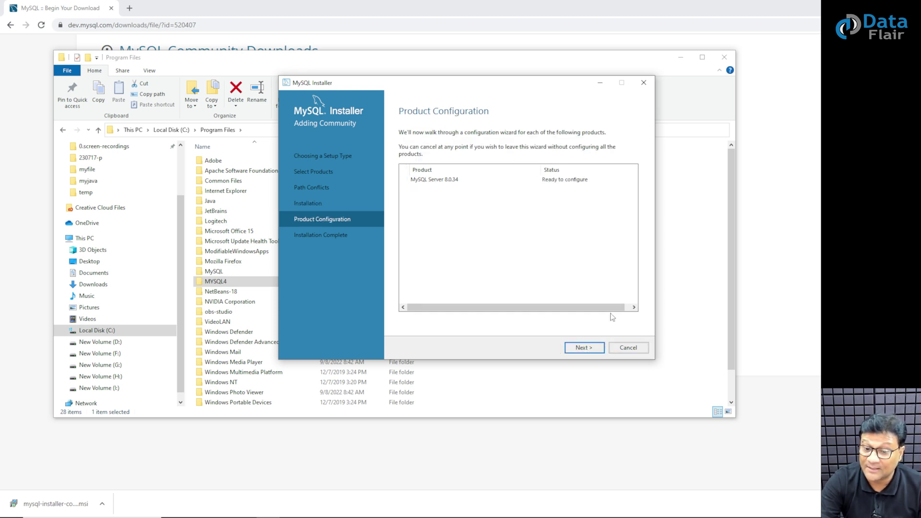
Keep Development Computer, port 3306 and Strong Password Encryption for MySQL Server 8.0.34.
left_click(590, 349)
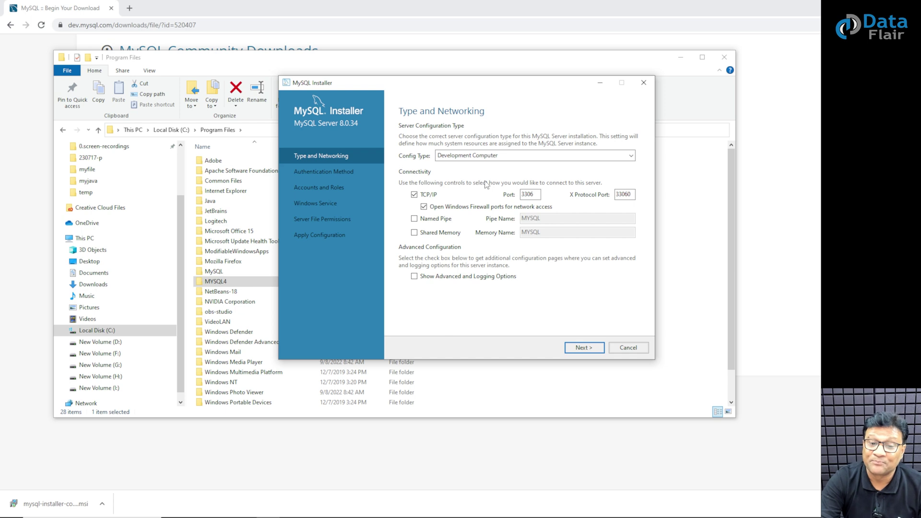
left_click_drag(536, 195, 518, 195)
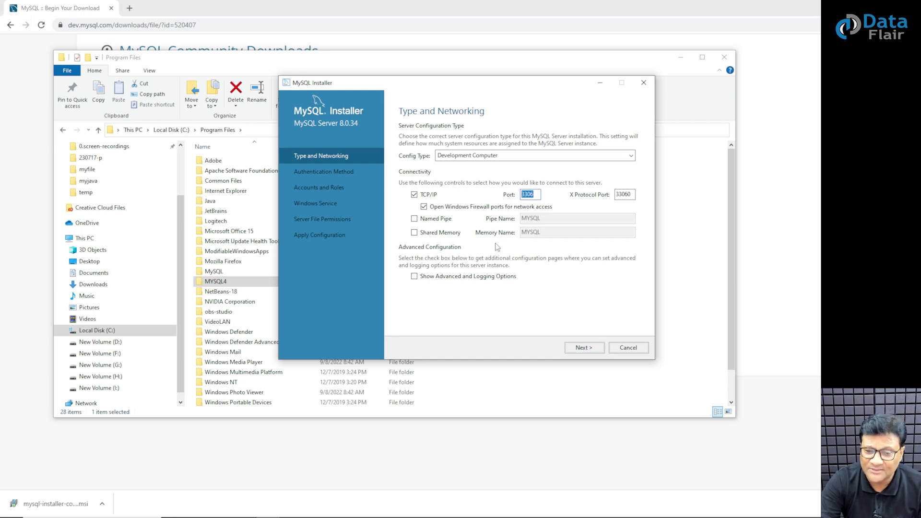
left_click(583, 347)
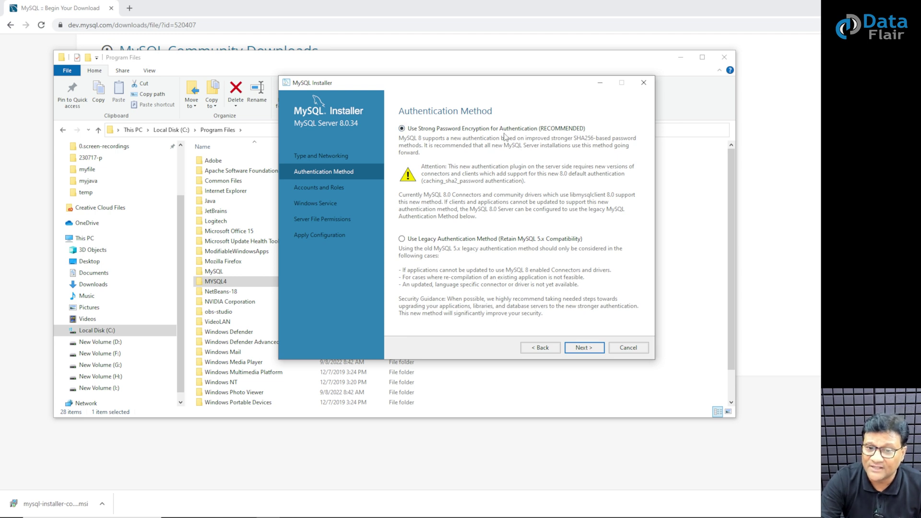
left_click(579, 346)
Enter the MySQL root password and type it again in Repeat Password.
left_click(526, 151)
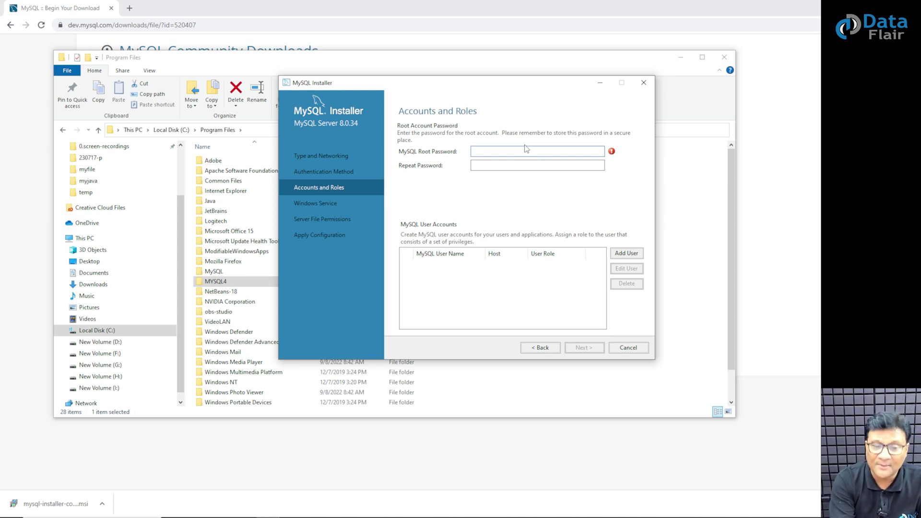
type("root")
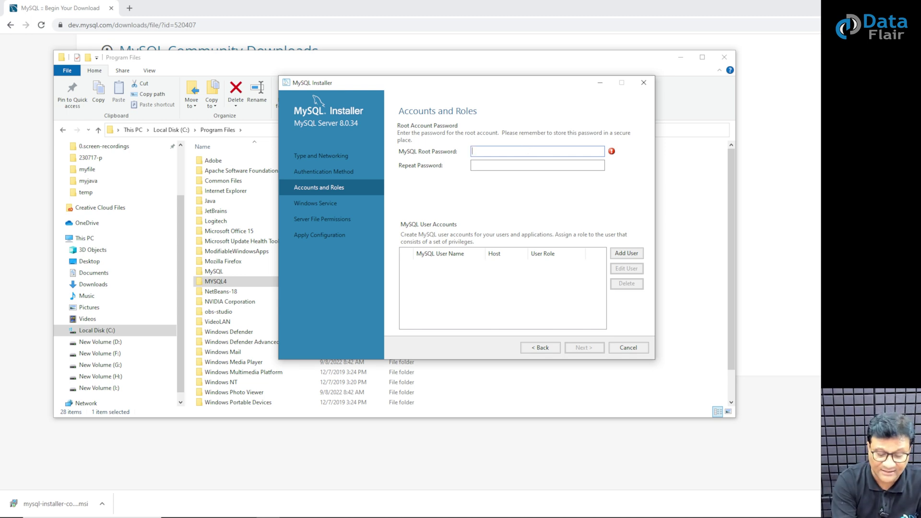
type("1")
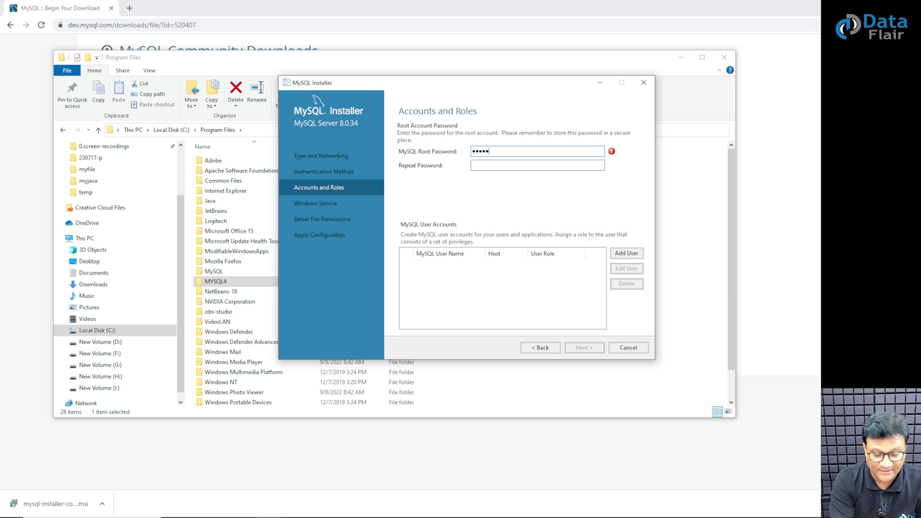
type("234567")
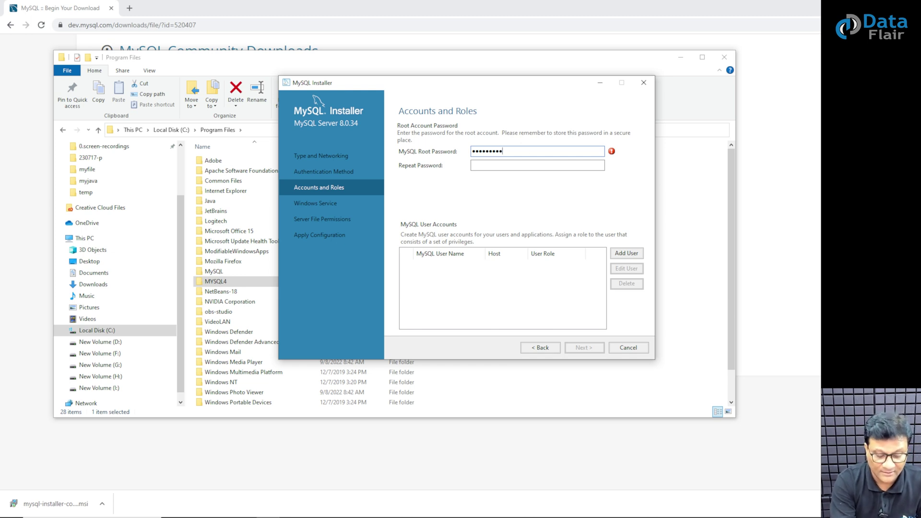
key("BackSpace")
key("BackSpace")
key("BackSpace")
key("BackSpace")
key("BackSpace")
key("BackSpace")
key("BackSpace")
key("BackSpace")
key("BackSpace")
key("BackSpace")
key("BackSpace")
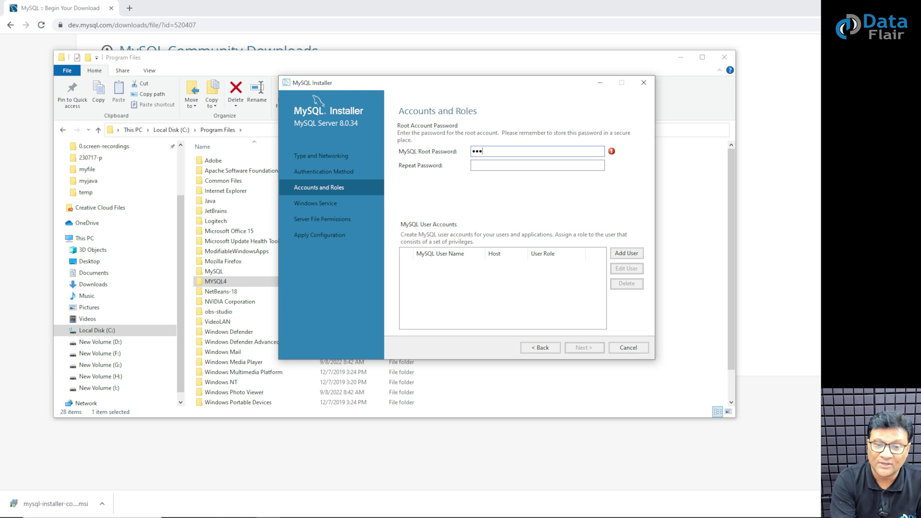
type("root@1234")
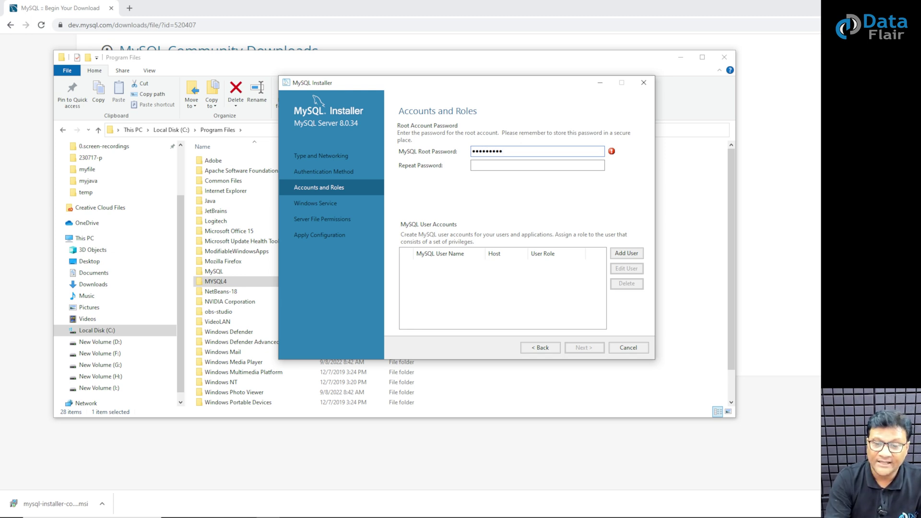
double_click(505, 151)
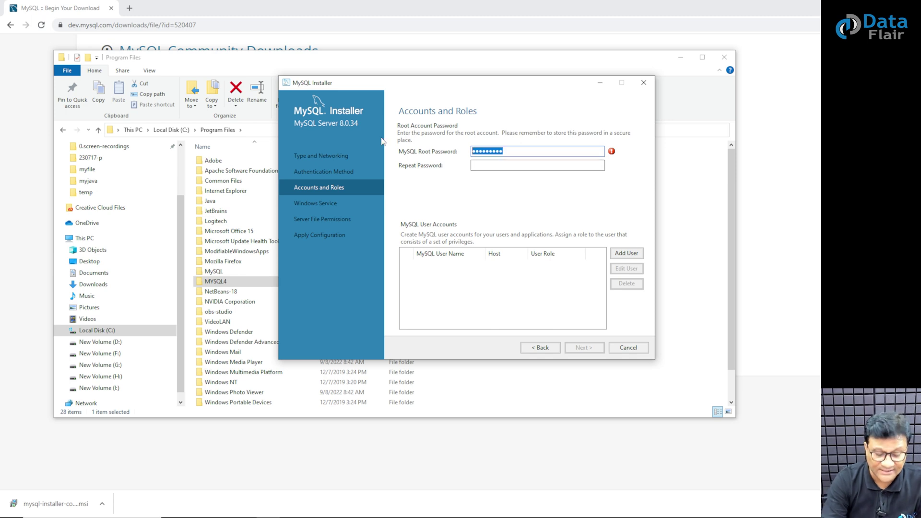
type("12341234")
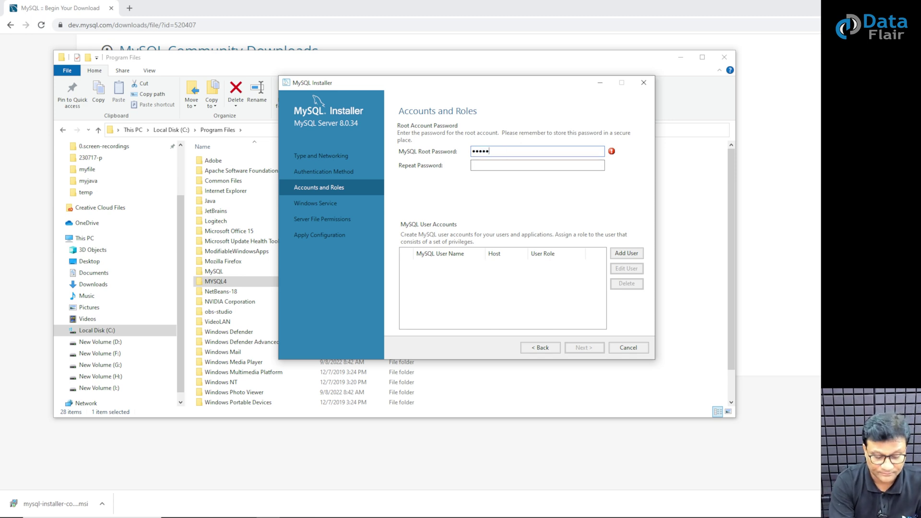
type("9")
key("Tab")
type("123456789")
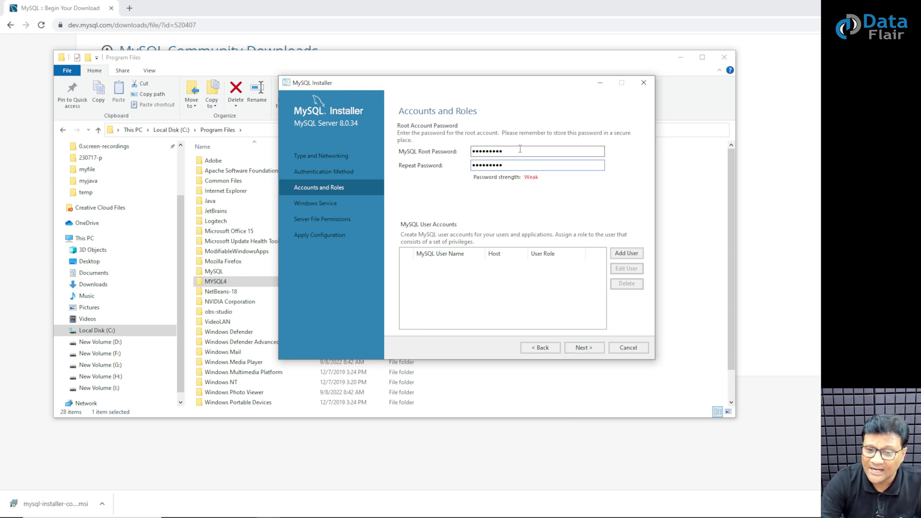
Keep the default accounts, MySQL80 Windows service and file permissions, then execute the server configuration.
left_click(584, 347)
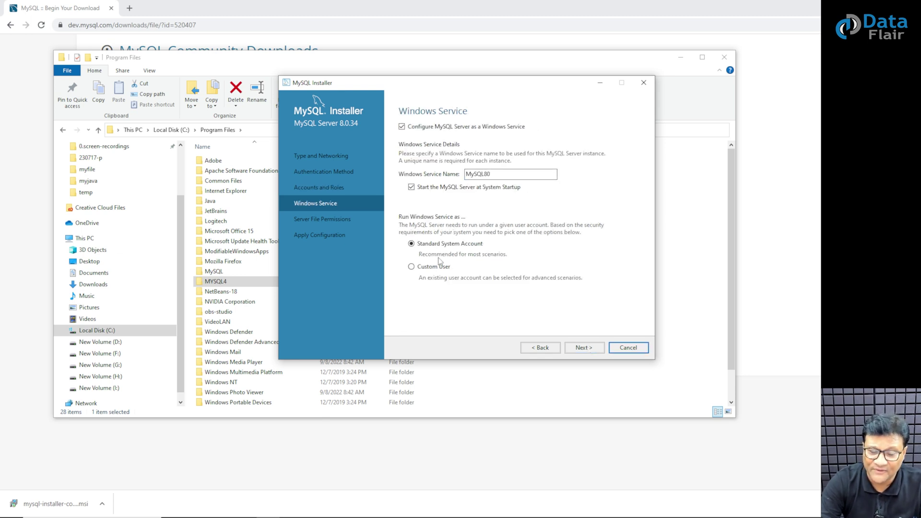
left_click(583, 349)
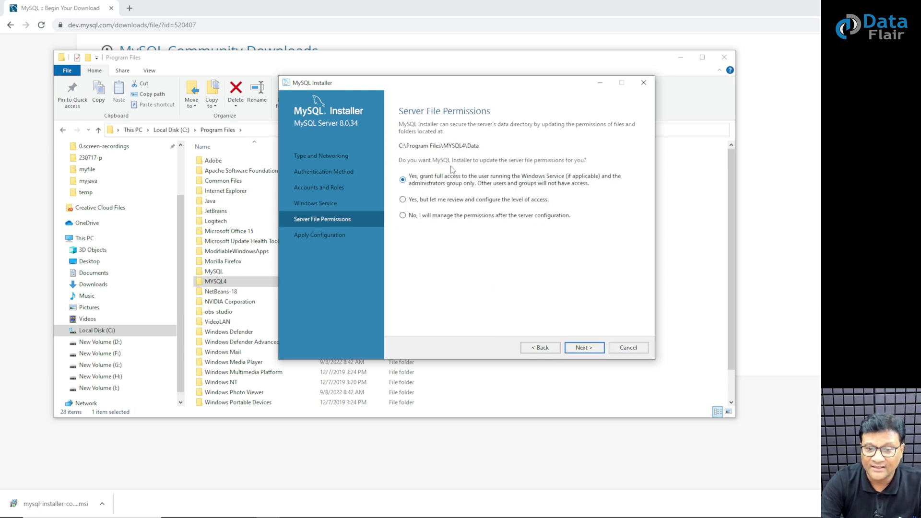
left_click(580, 349)
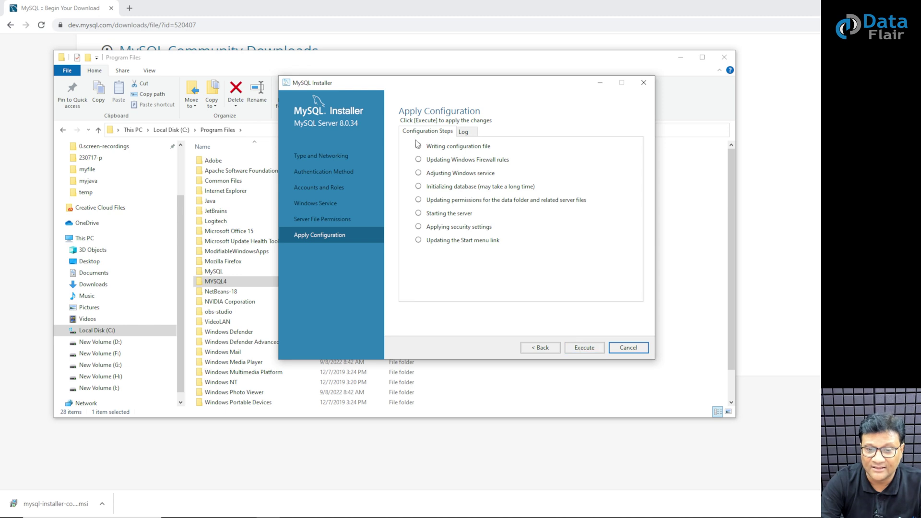
left_click(592, 349)
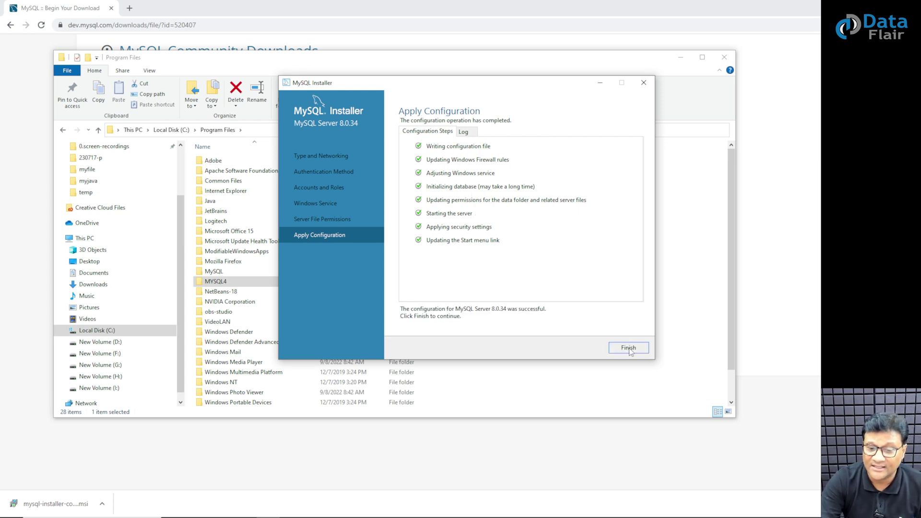
Close the configuration, pass the product summary and finish with Workbench and Shell set to start.
left_click(630, 348)
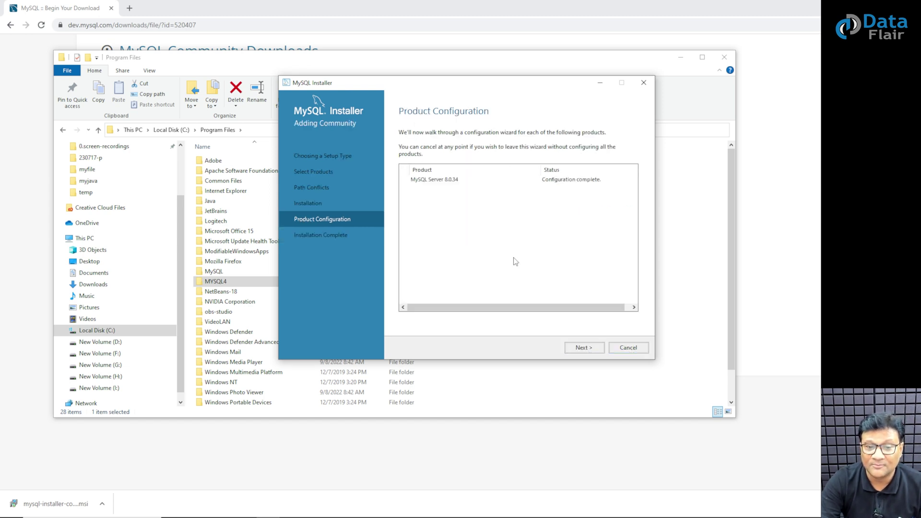
left_click(581, 350)
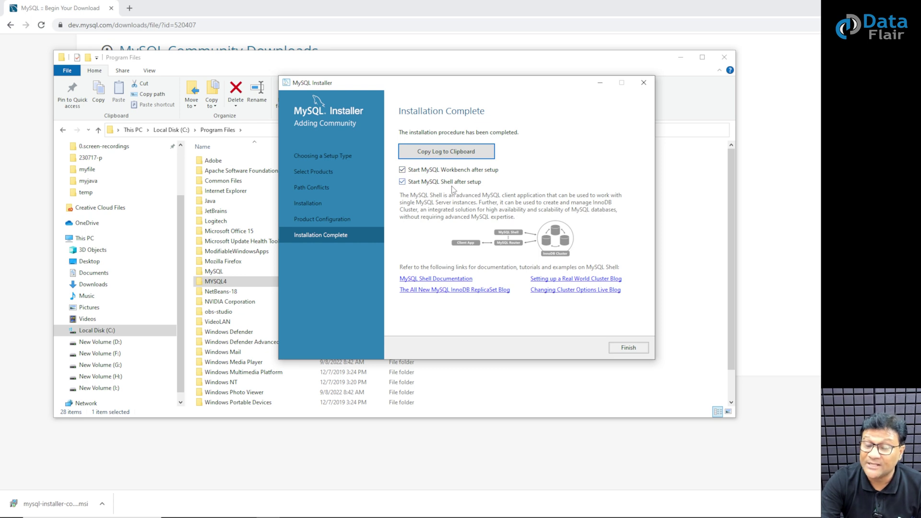
left_click(633, 352)
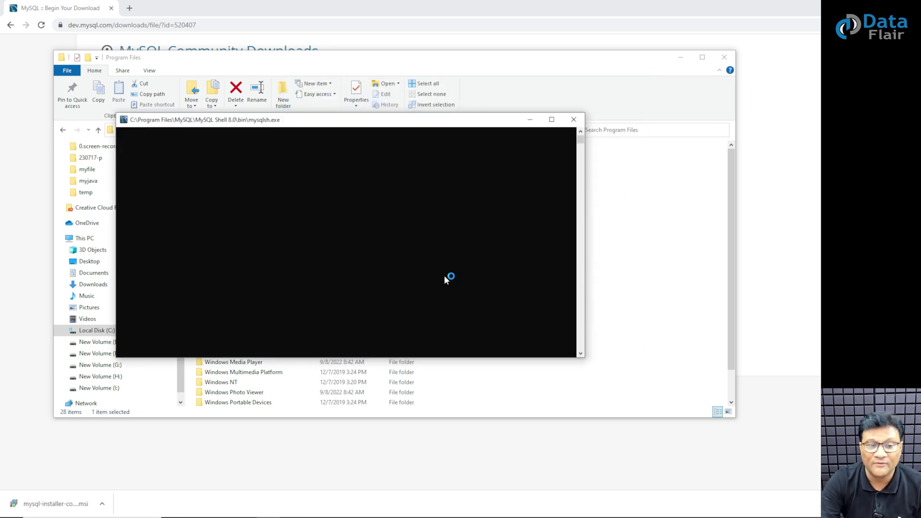
Clear away Shell and Explorer, then connect Workbench to Local instance MySQL80 with the root password.
left_click(530, 122)
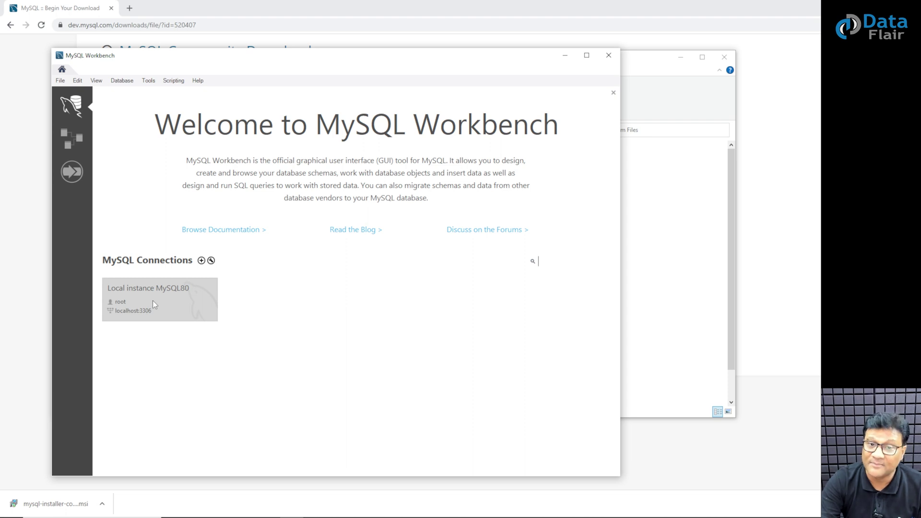
left_click(565, 56)
left_click(725, 56)
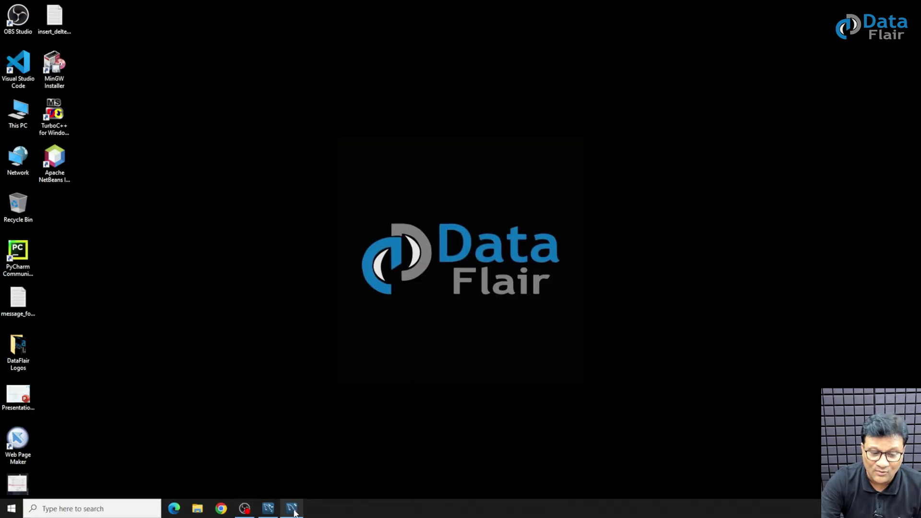
left_click(292, 510)
left_click(136, 303)
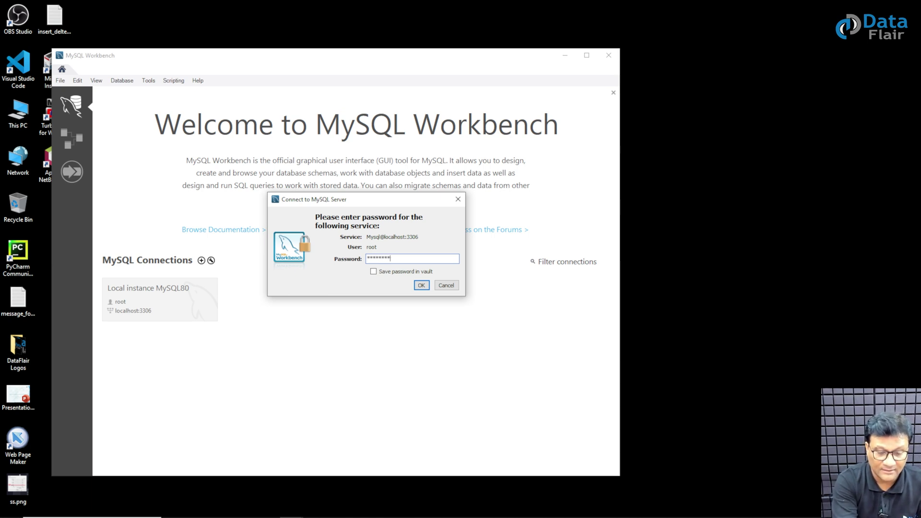
left_click(422, 286)
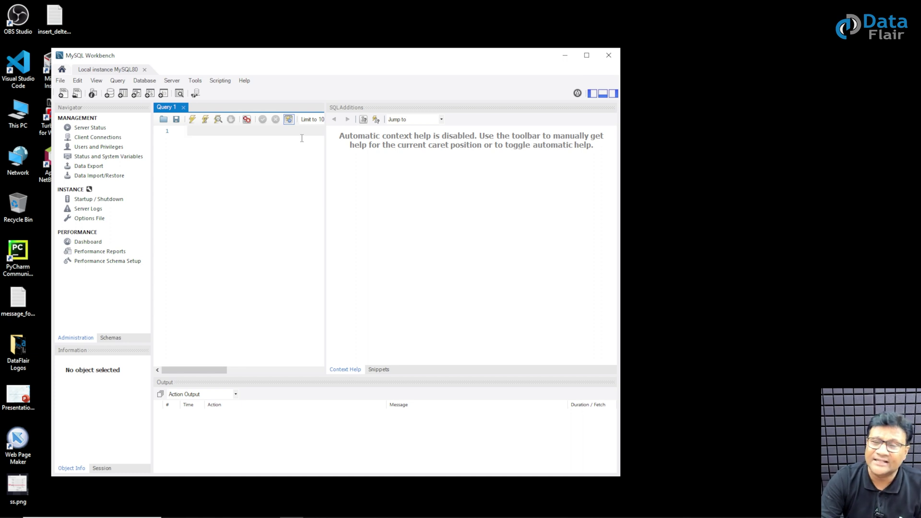
left_click(568, 58)
Find 'MySQL 8.0 Command Line Client' through the Start search and launch it.
left_click(14, 512)
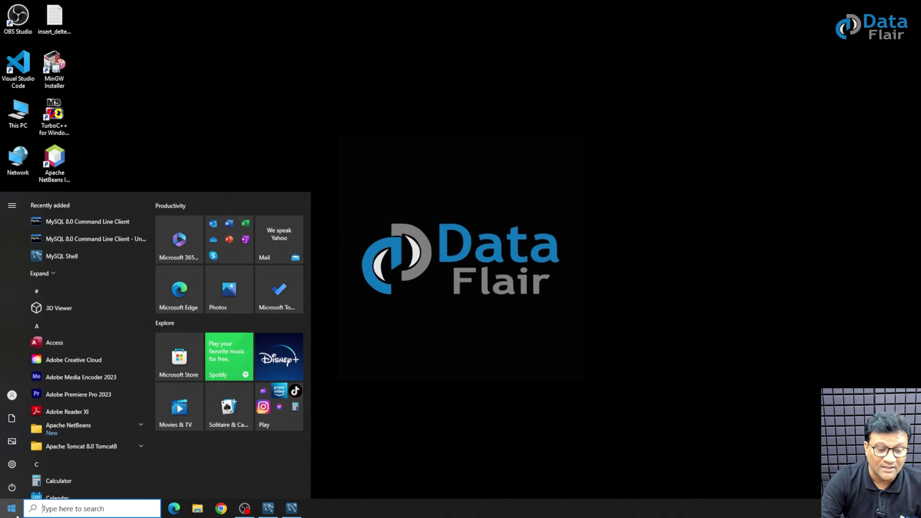
type("myw")
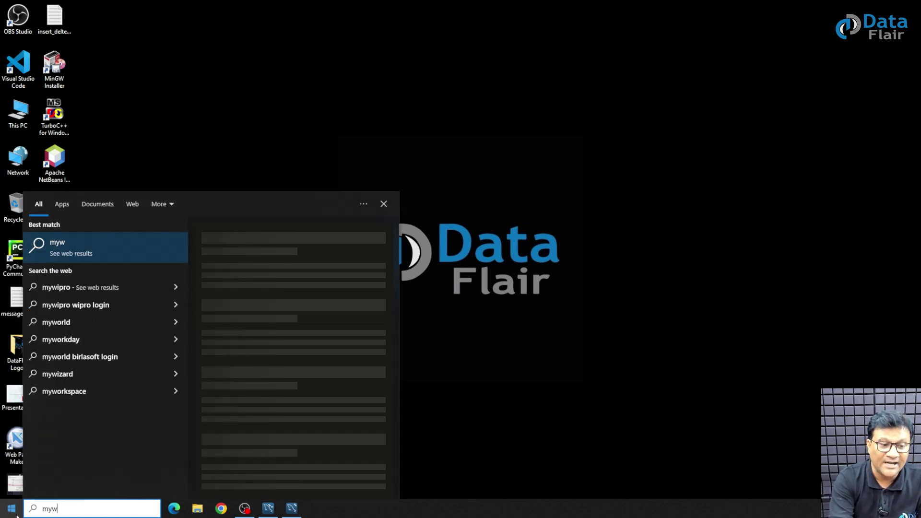
key("BackSpace")
key("BackSpace")
key("BackSpace")
type("my")
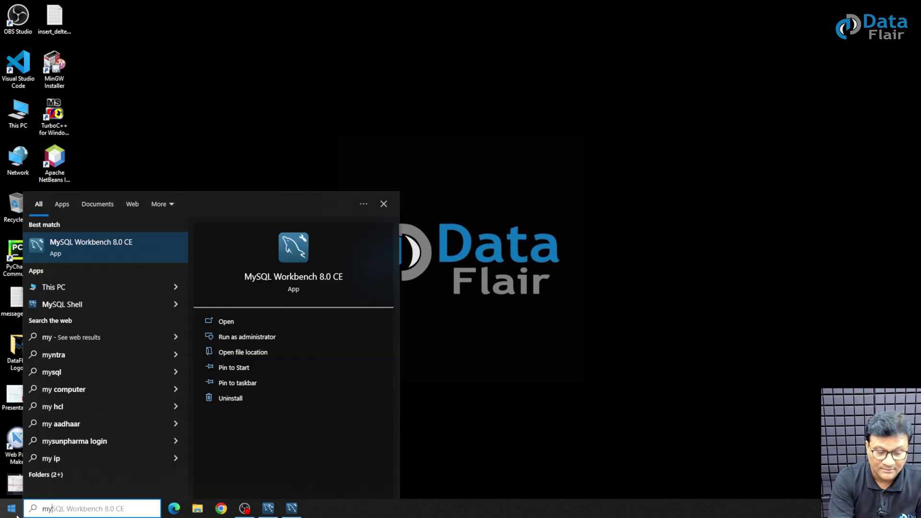
type("s")
key("Down")
key("Down")
key("Down")
key("Down")
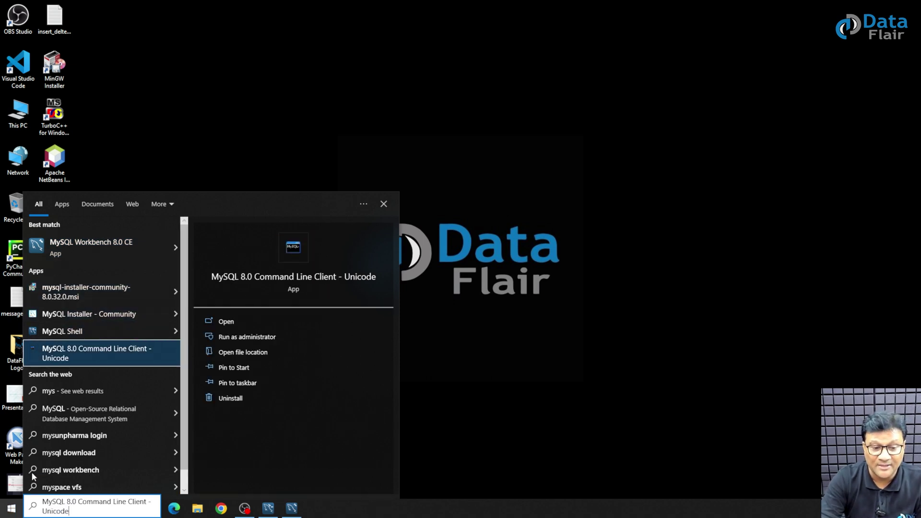
left_click(114, 353)
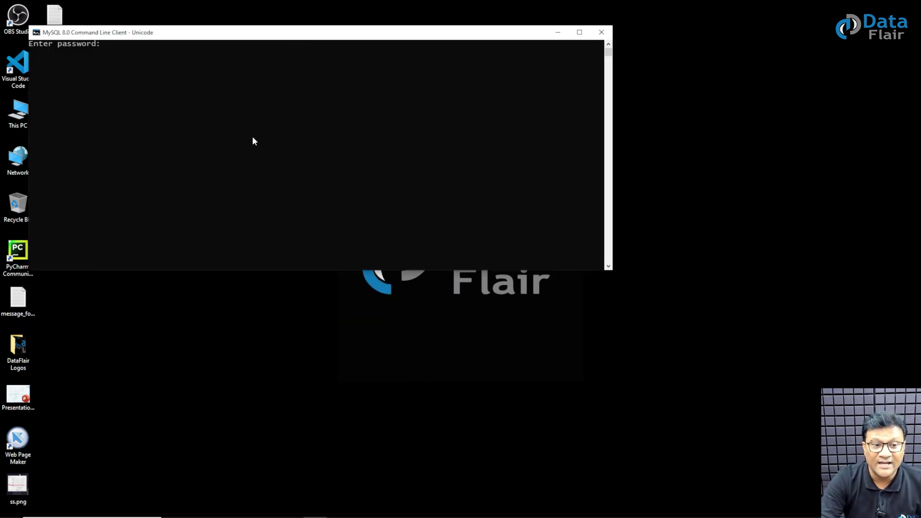
Log in with the root password and type 'show databases;' at the mysql> prompt.
scroll(250, 144, "up", 3)
left_click_drag(262, 36, 273, 68)
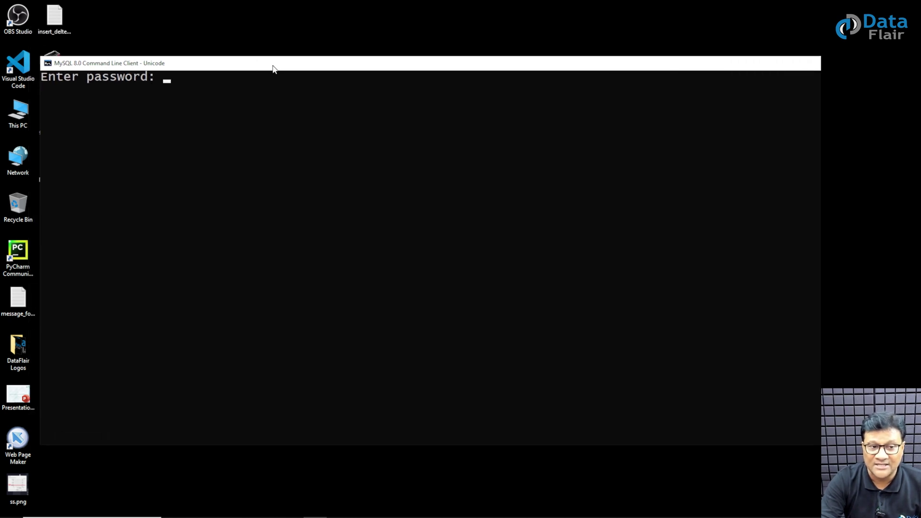
type("root")
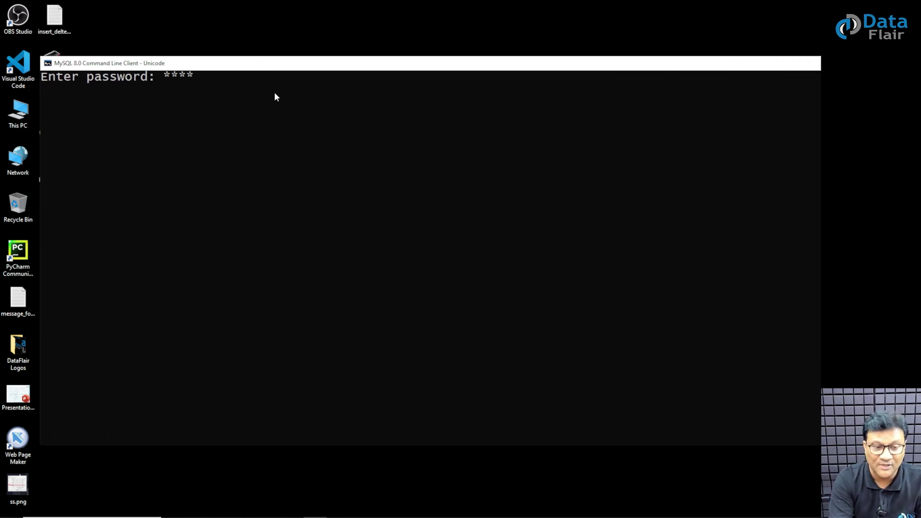
type("123")
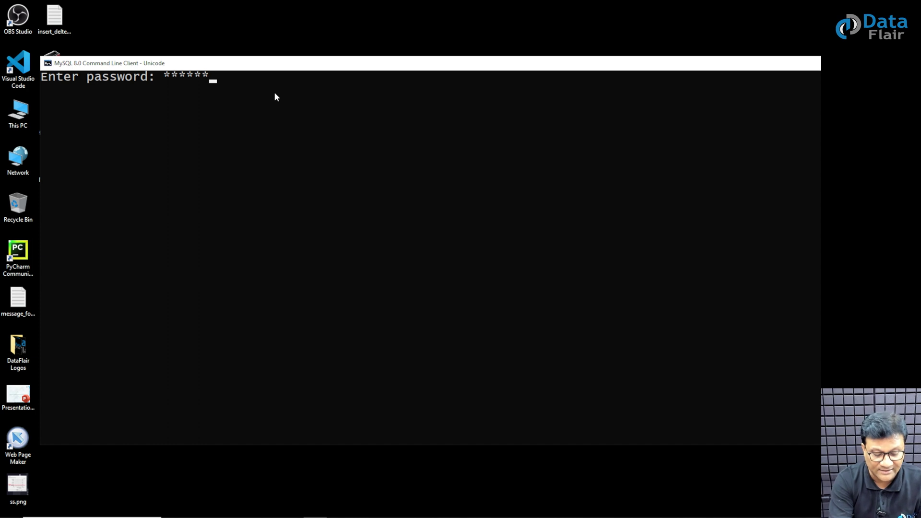
type("45")
key("Return")
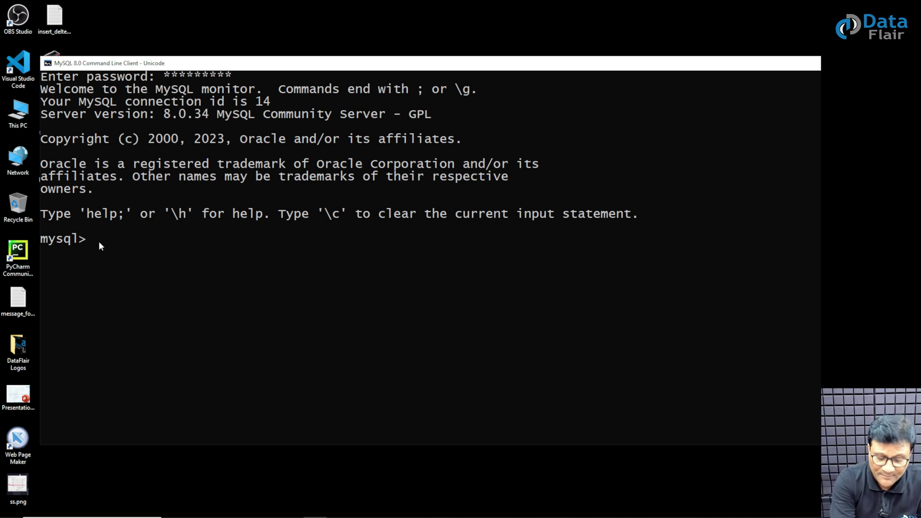
type("SHOW")
key("BackSpace")
key("BackSpace")
key("BackSpace")
key("BackSpace")
type("show databases;")
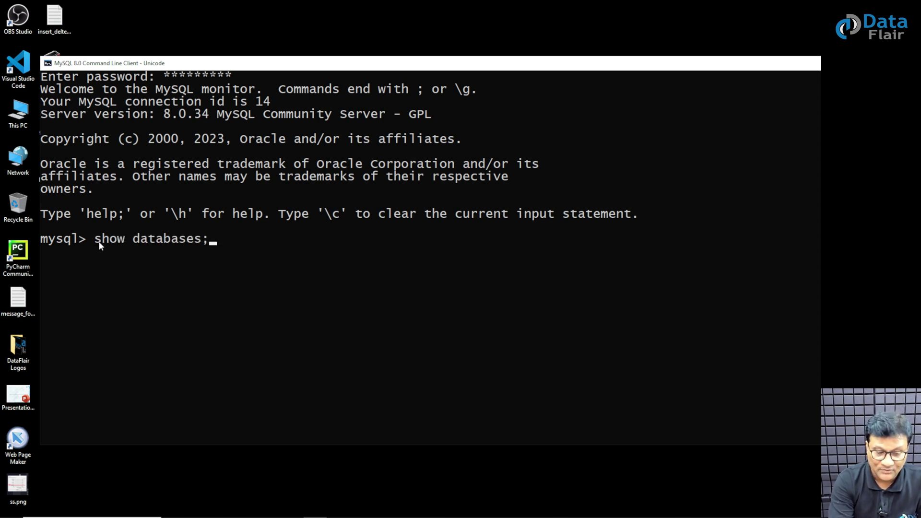
Run SHOW DATABASES, then 'create database dataflair;', and begin typing the USE command.
key("Return")
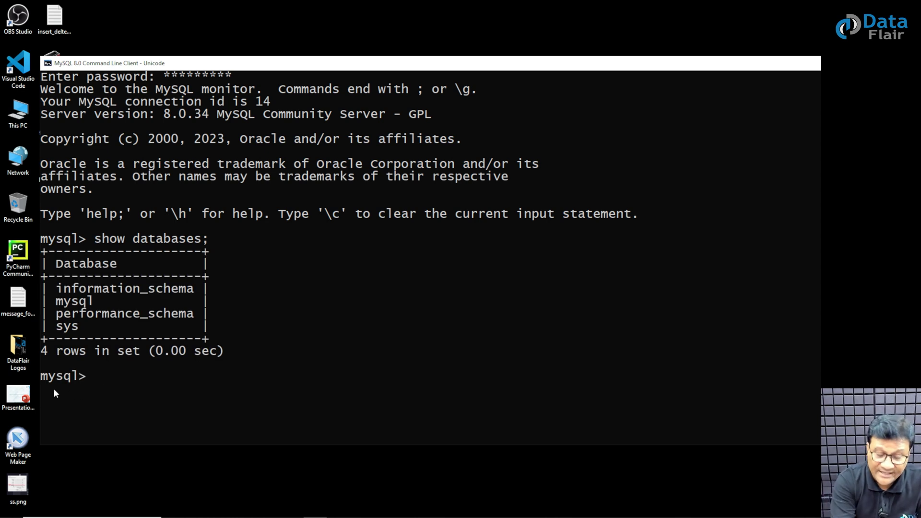
scroll(113, 377, "down", 2)
type("create")
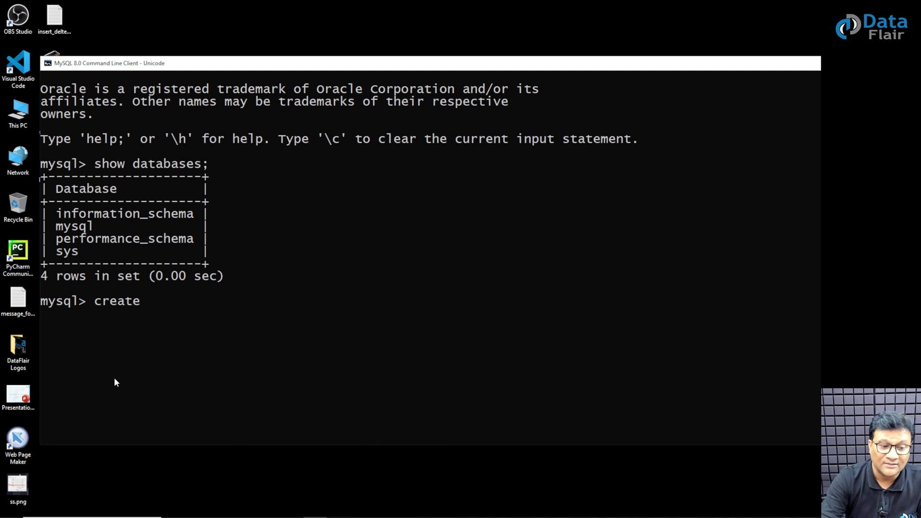
key("BackSpace")
key("BackSpace")
type("er")
key("BackSpace")
key("BackSpace")
key("BackSpace")
key("BackSpace")
key("BackSpace")
key("BackSpace")
type("ce")
key("BackSpace")
type("reate")
key("BackSpace")
key("BackSpace")
key("BackSpace")
key("BackSpace")
type("eate database")
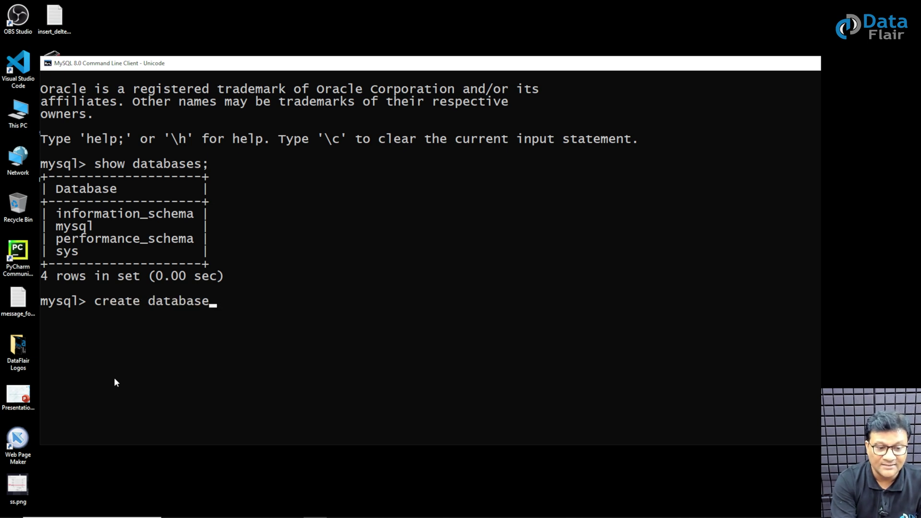
type(" datafloar")
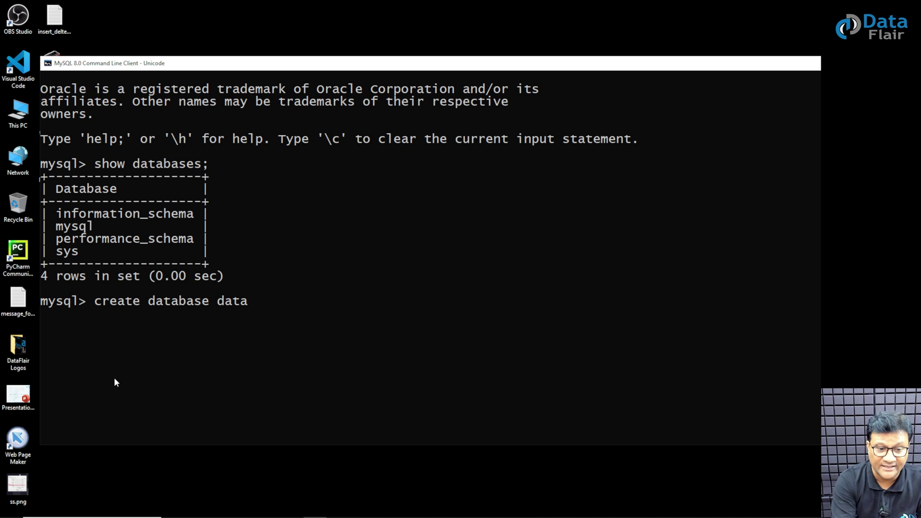
key("BackSpace")
key("BackSpace")
key("BackSpace")
type("air;")
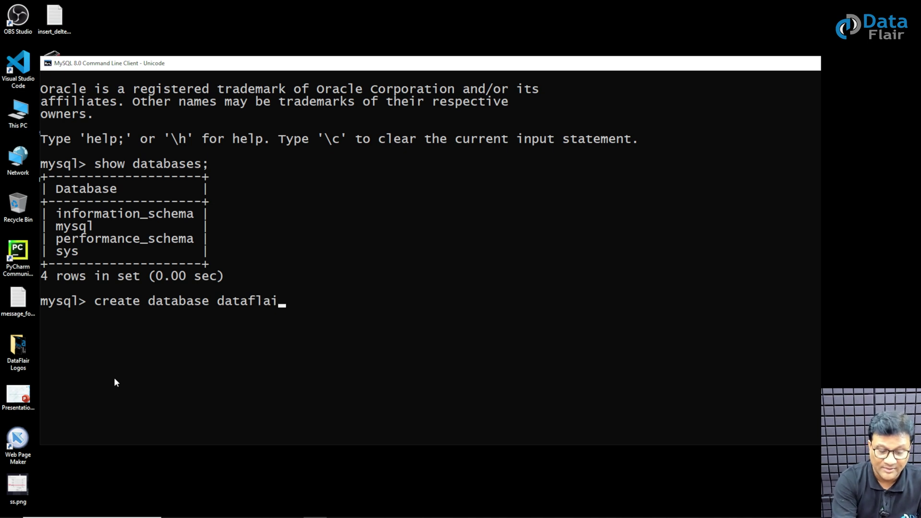
key("Return")
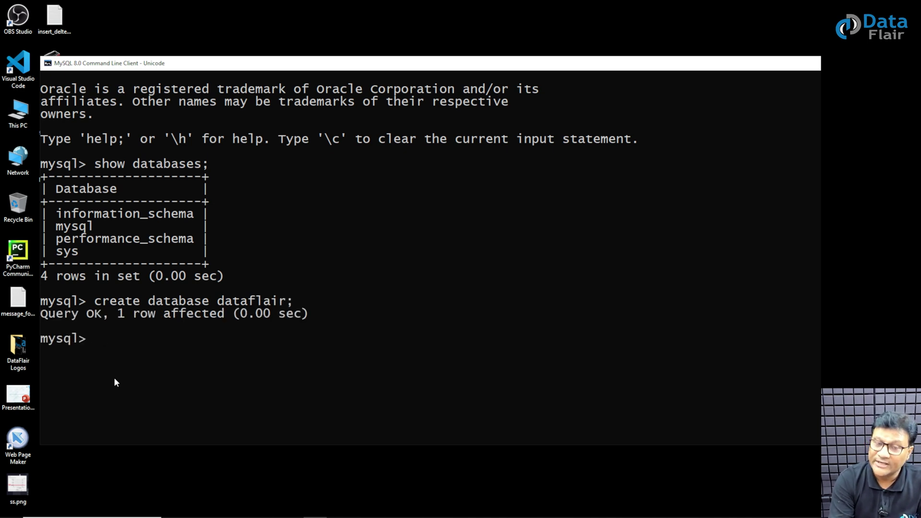
type("use datafliar")
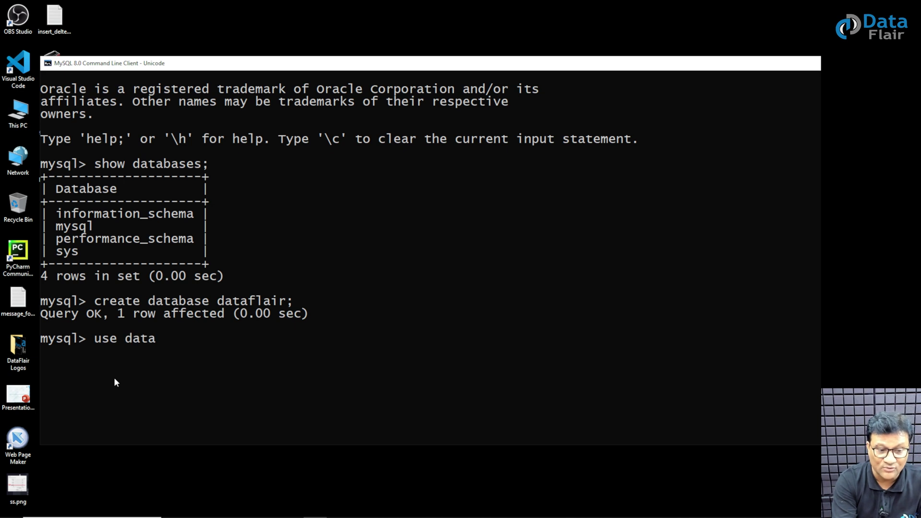
Run 'use dataflair;' then 'show tables;', which returns an empty set.
key("BackSpace")
key("BackSpace")
key("BackSpace")
type("air;")
key("Return")
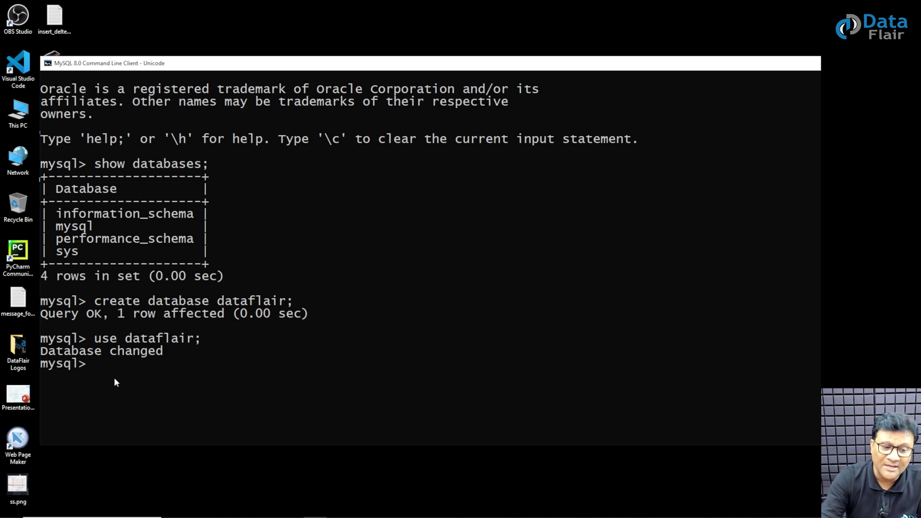
scroll(237, 382, "down", 2)
type("show tya")
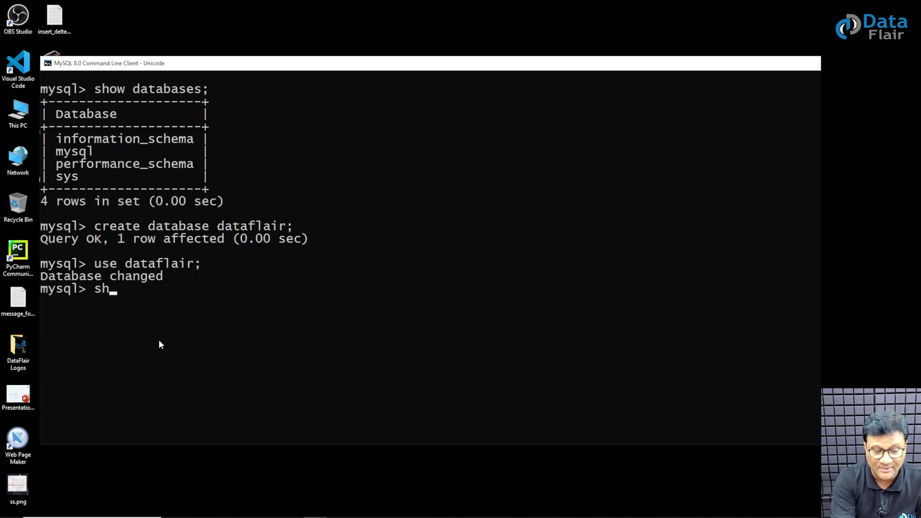
key("BackSpace")
key("BackSpace")
type("ables;")
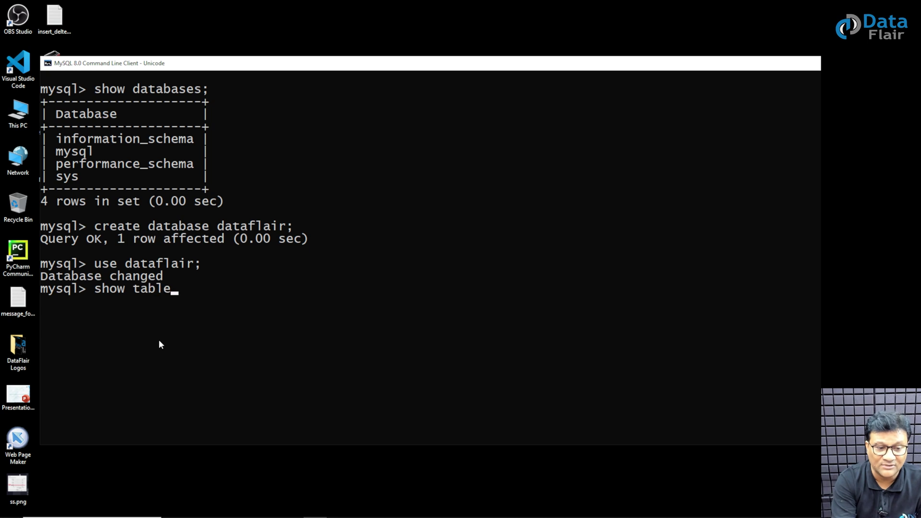
key("Return")
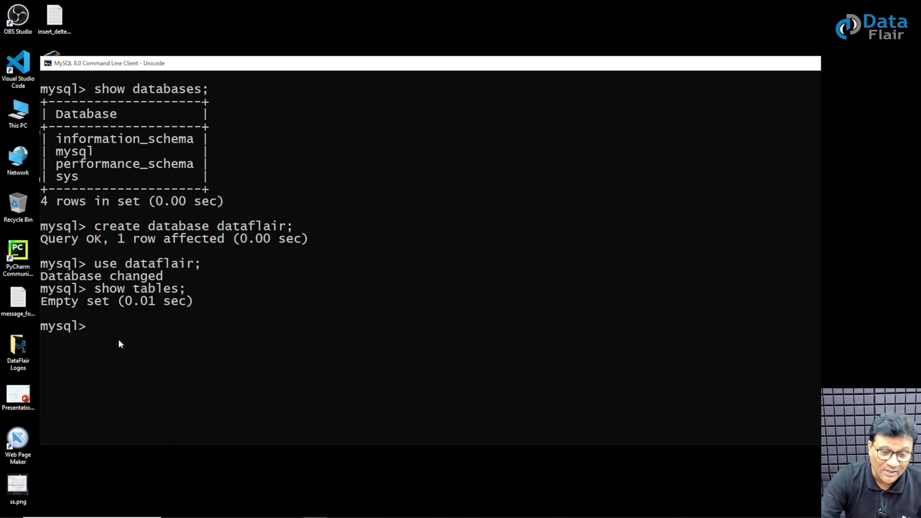
Briefly show Workbench, minimize it again, and move the console window up and left.
left_click(292, 509)
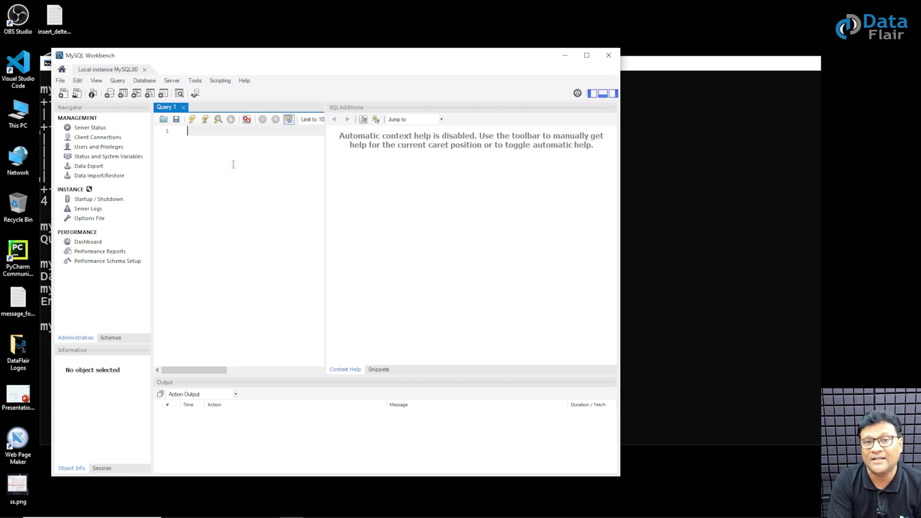
left_click(565, 55)
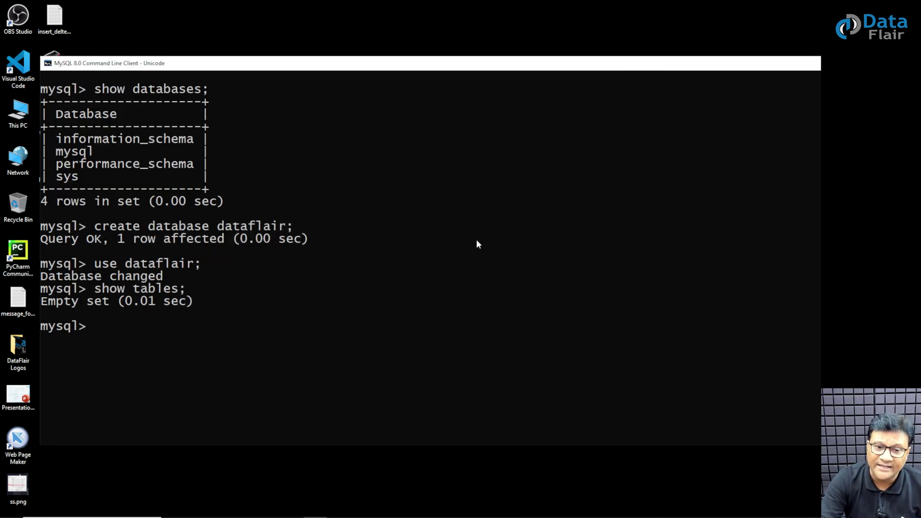
left_click_drag(433, 65, 376, 24)
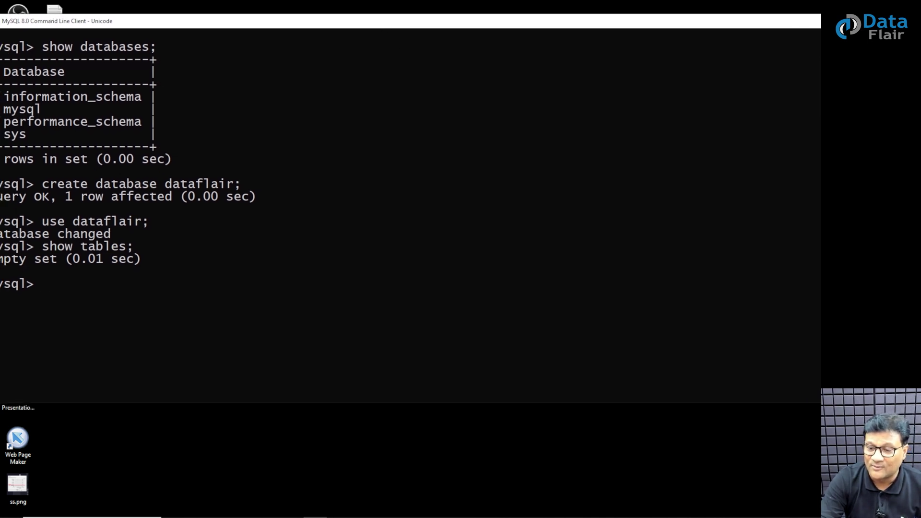